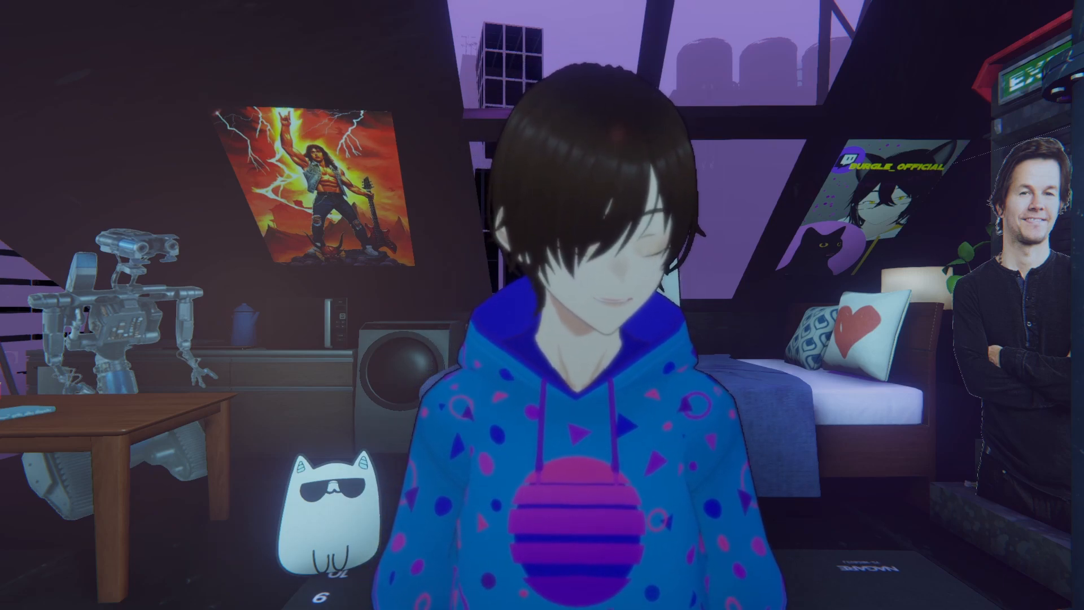
- Switch to the Main Desktop camera view and toggle editor mode off and back on
key("ctrl+F9")
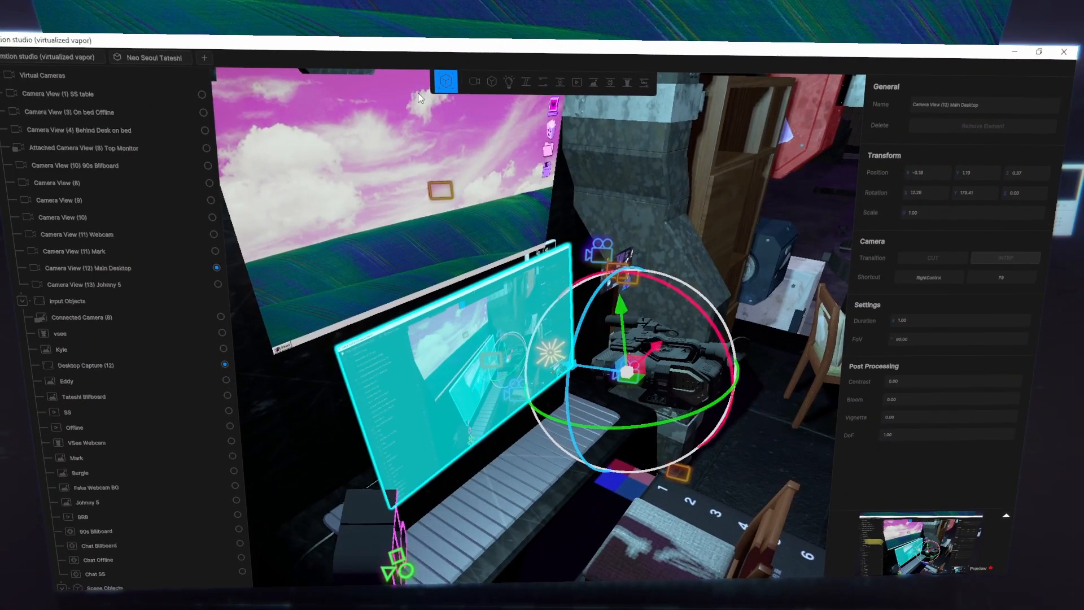
left_click(446, 83)
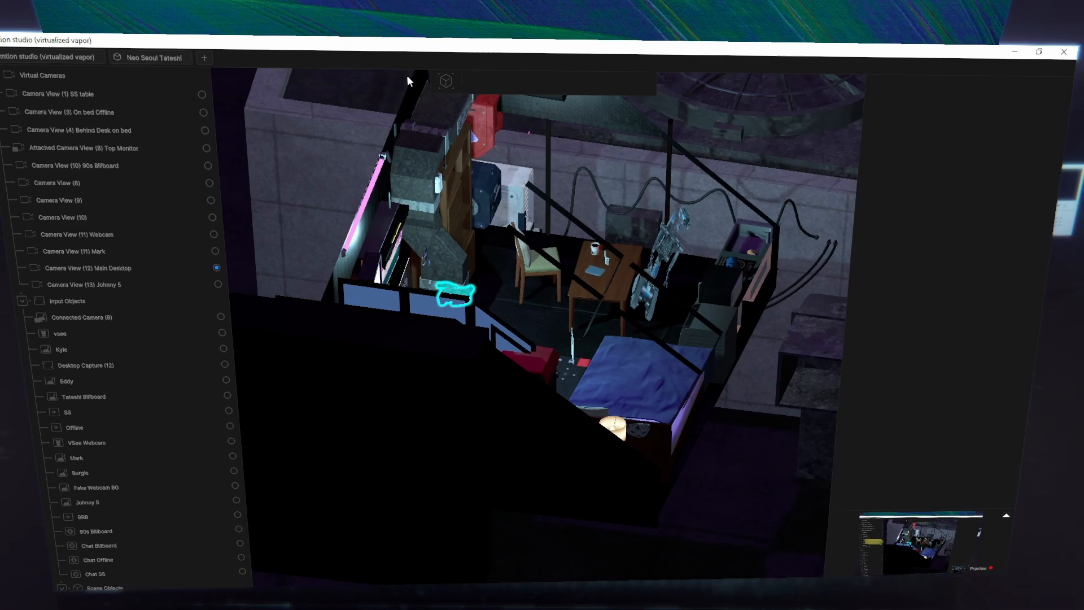
left_click(446, 81)
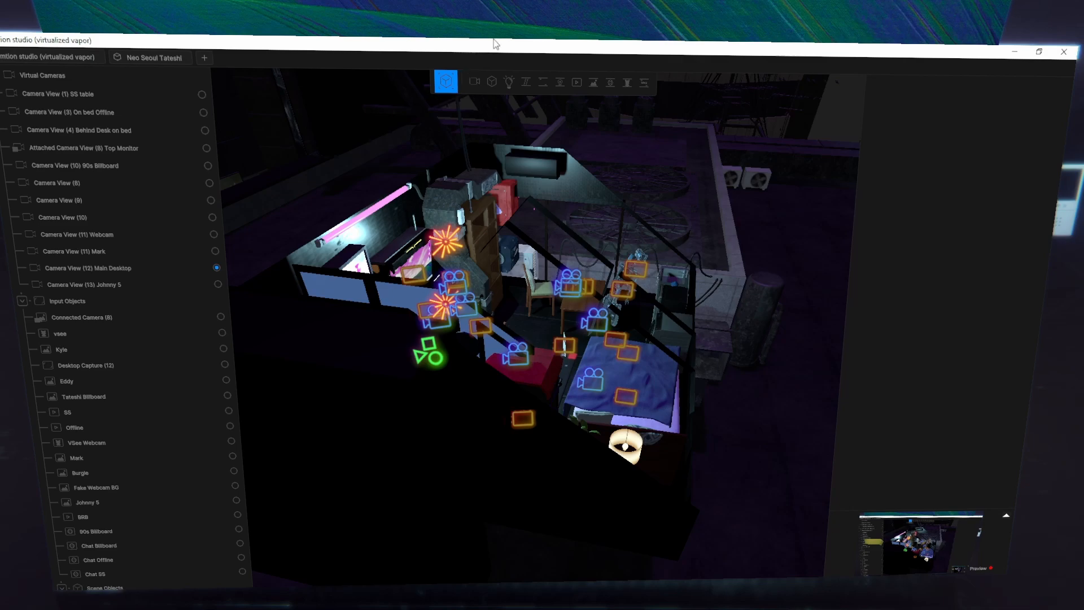
- Fly into the attic room and up close to the video camera model beside the desk
key("w")
right_click_drag(793, 174, 431, 203)
key("s")
key("w")
key("w")
key("w")
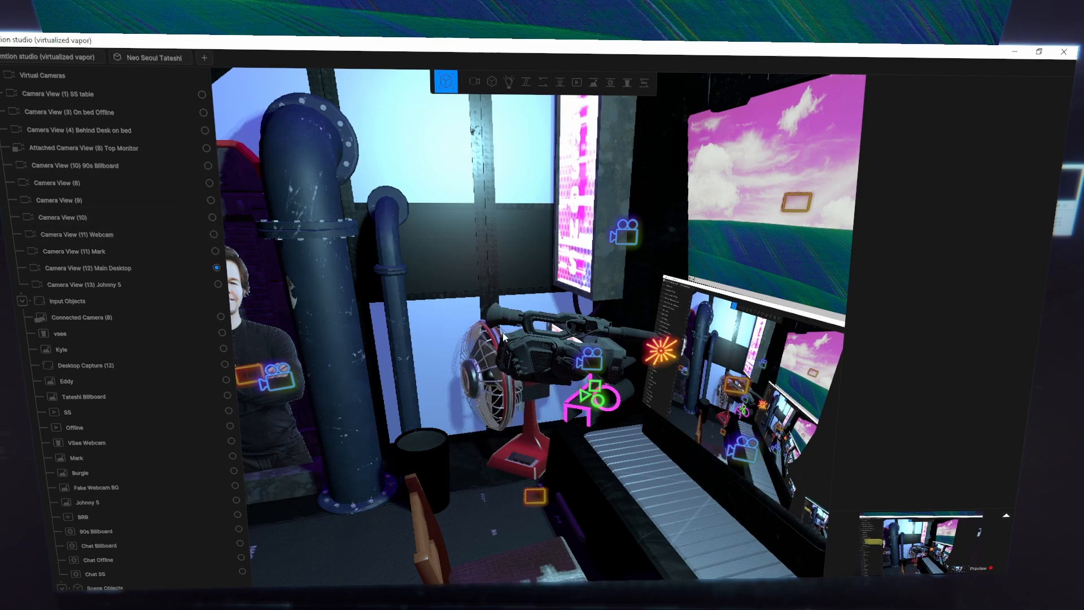
scroll(547, 373, "up", 5)
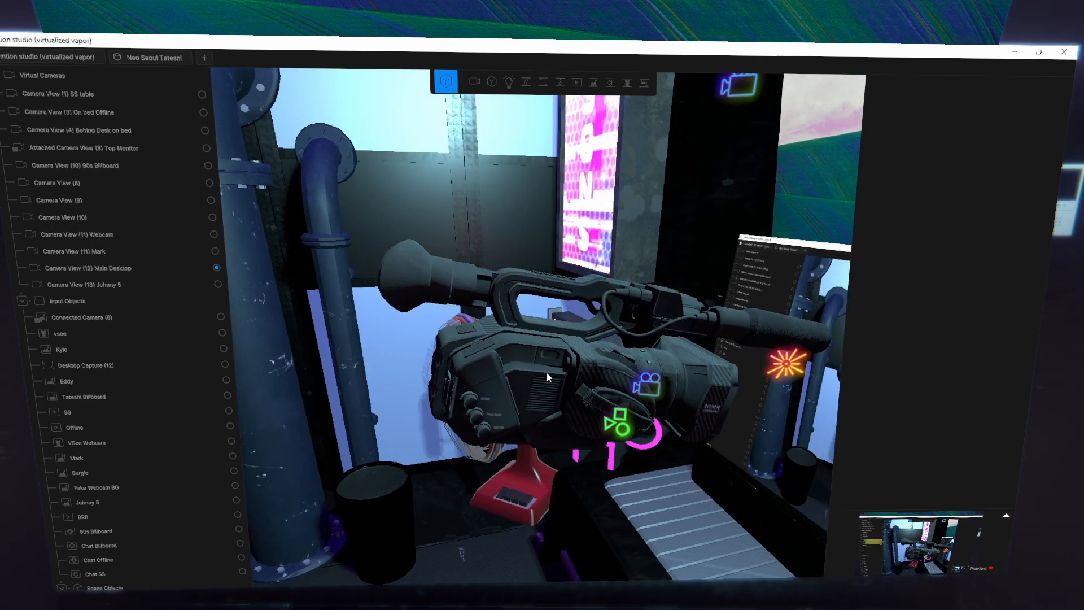
scroll(546, 372, "up", 2)
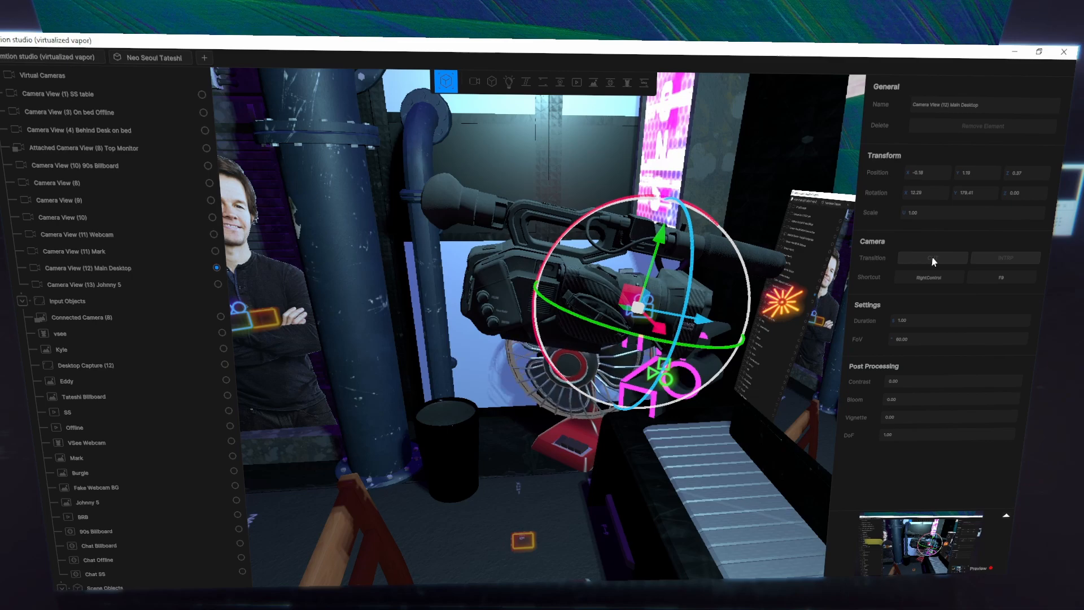
- Examine the shortcut modifier and key choices of the Main Desktop camera view, leaving its shortcut as it is
key("F8")
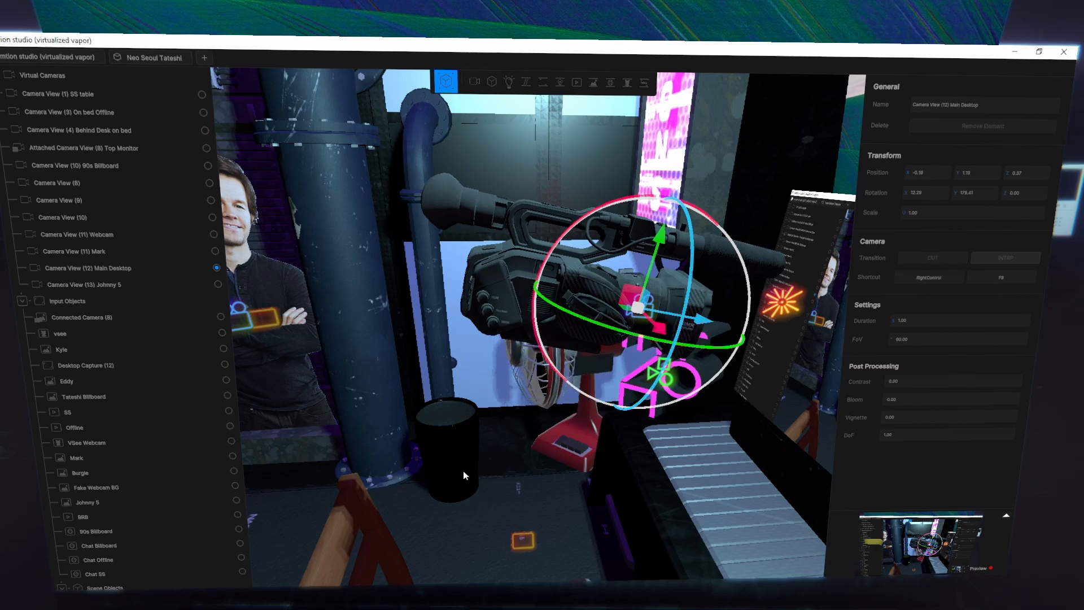
right_click_drag(464, 475, 757, 418)
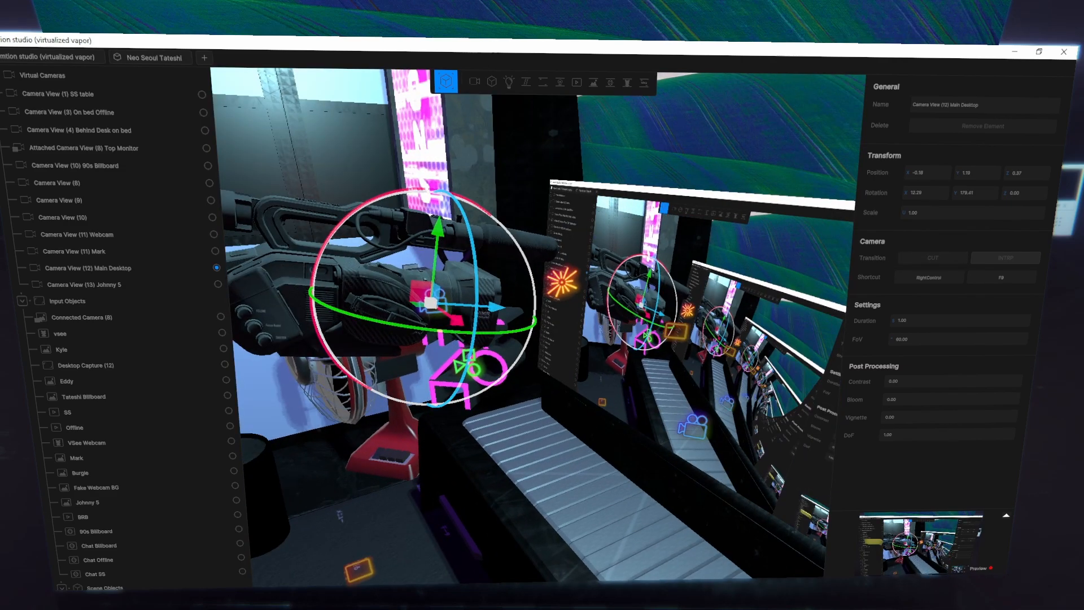
right_click_drag(476, 413, 376, 415)
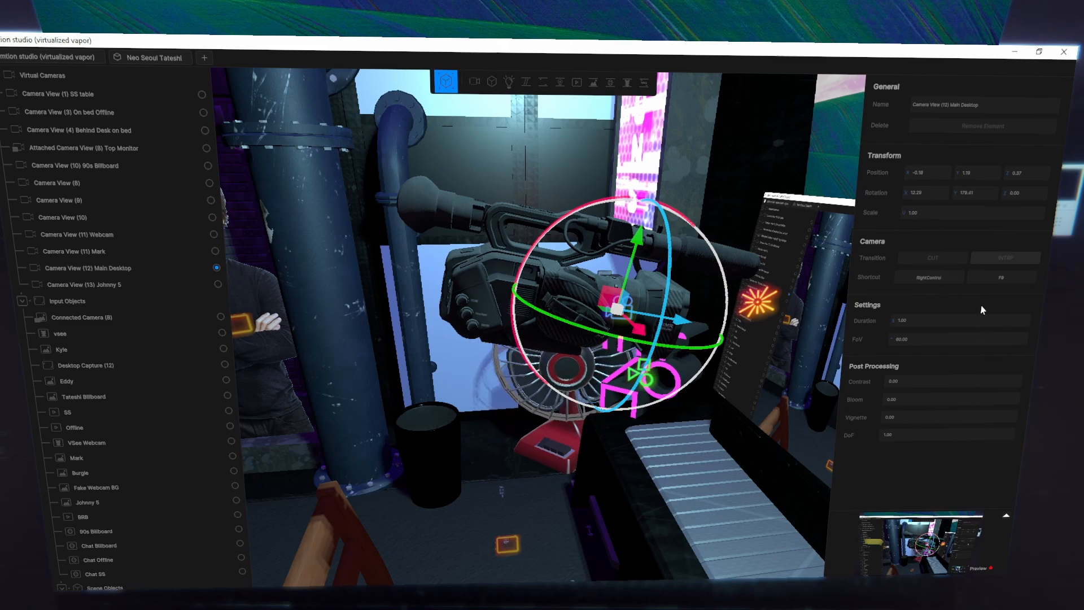
left_click(948, 284)
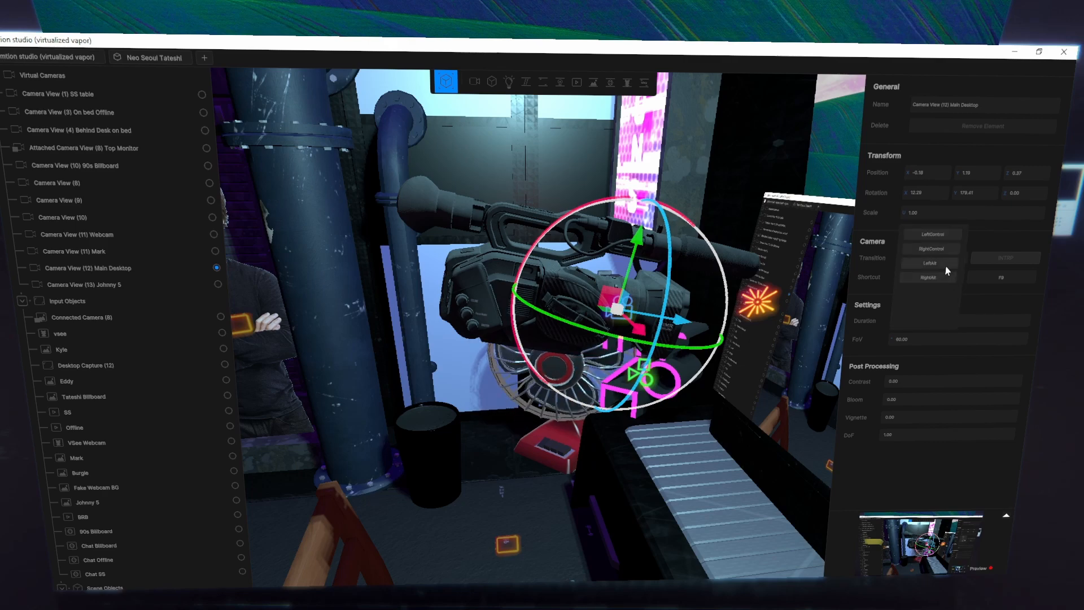
left_click(997, 287)
left_click(998, 282)
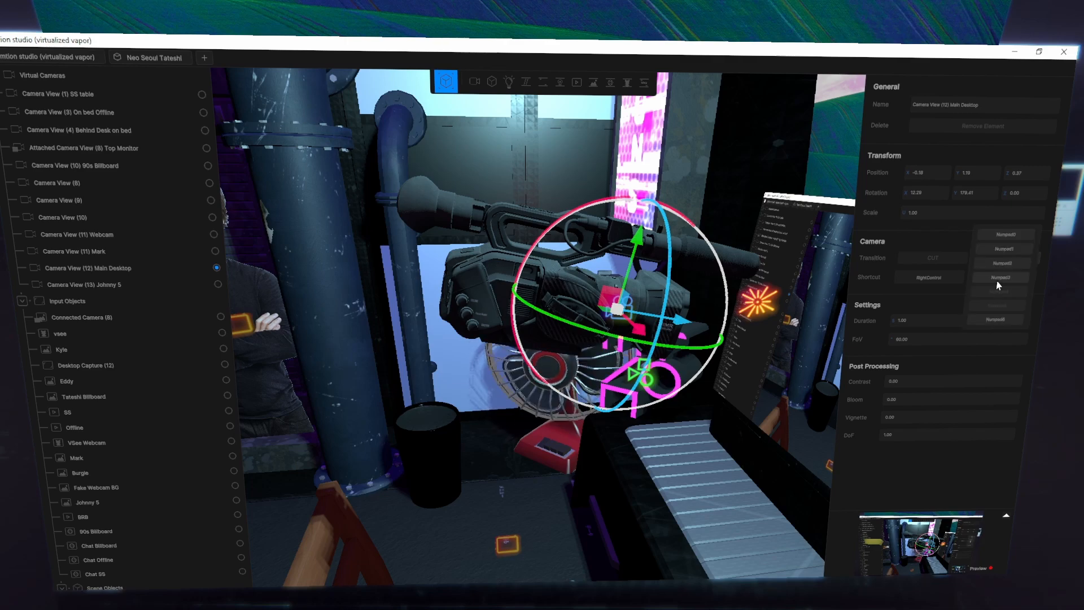
left_click(1010, 225)
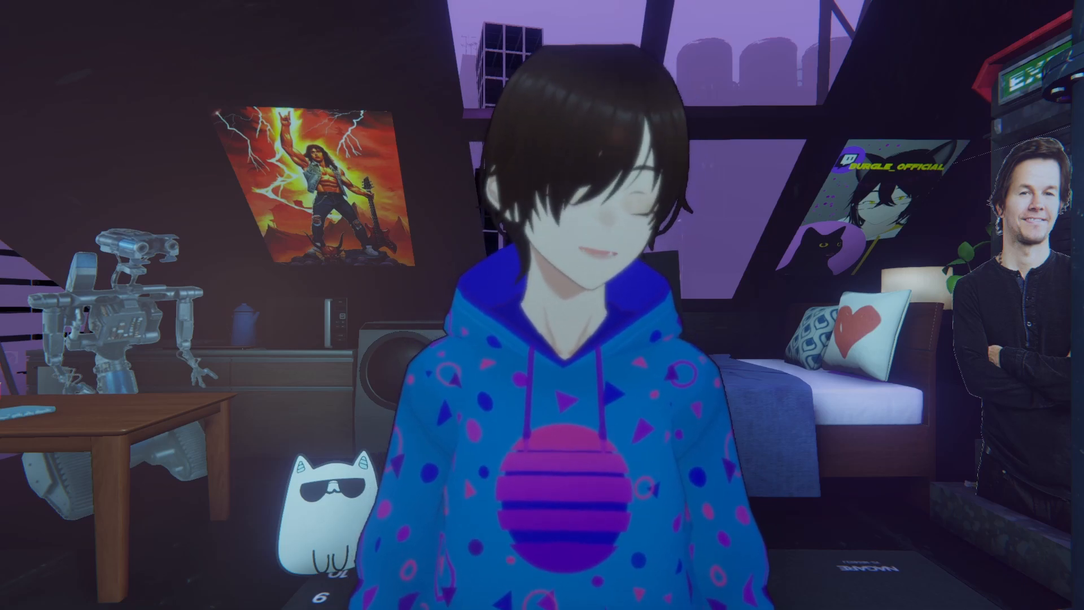
- Test the camera shortcuts by switching between the Main Desktop, avatar and cardboard cutout views, returning to the Main Desktop
key("ctrl+F9")
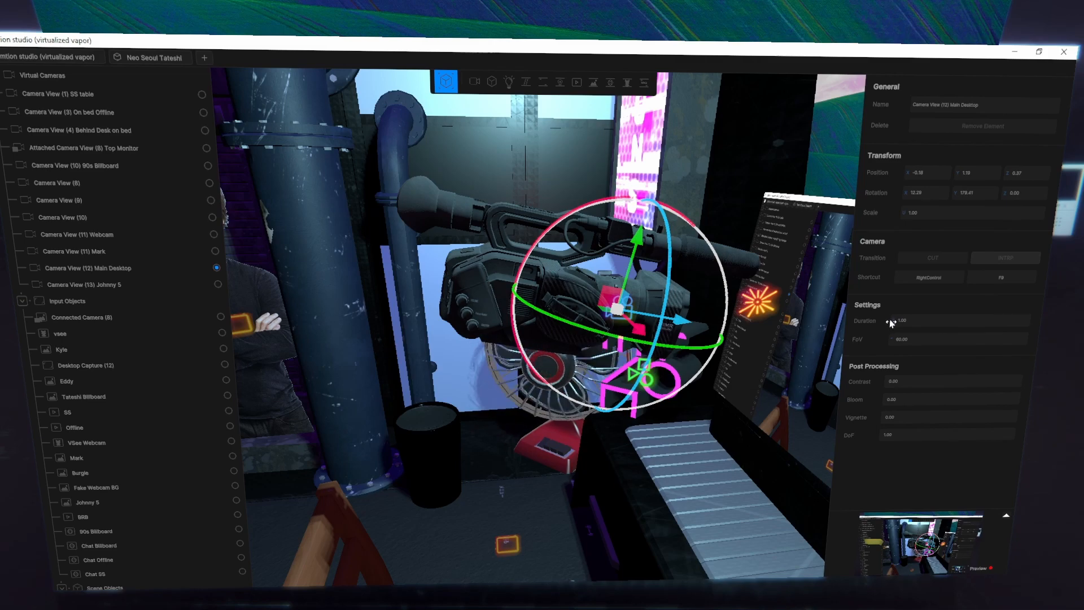
key("ctrl+F1")
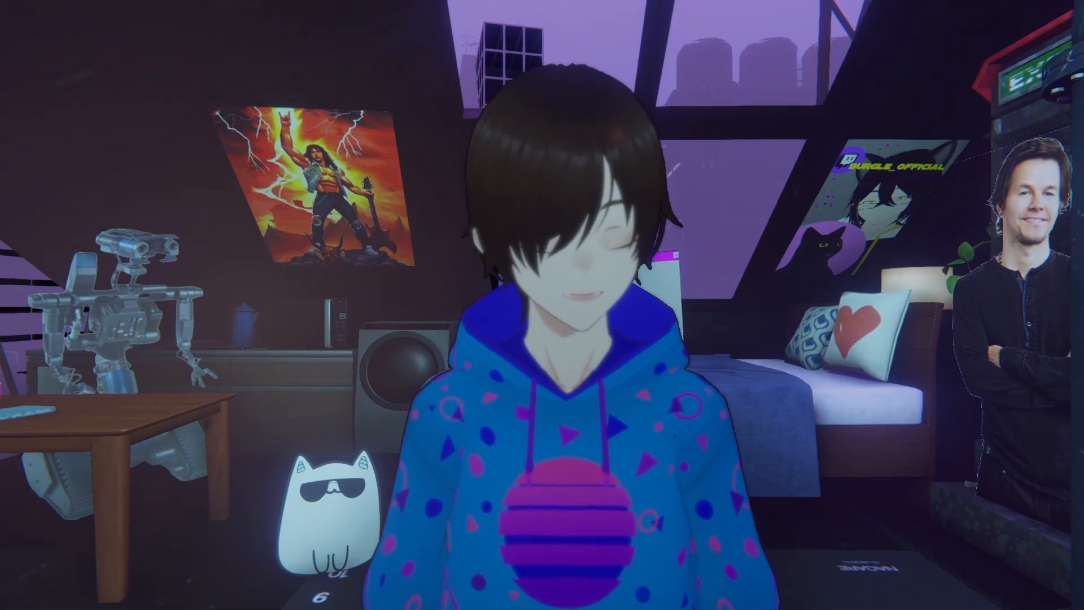
key("ctrl+F9")
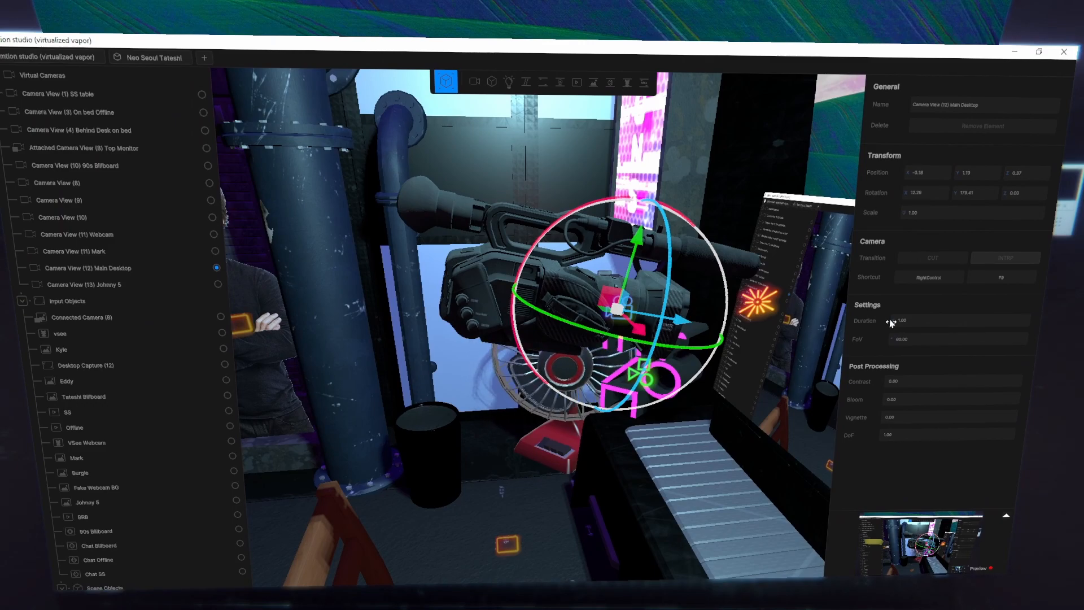
key("ctrl+F8")
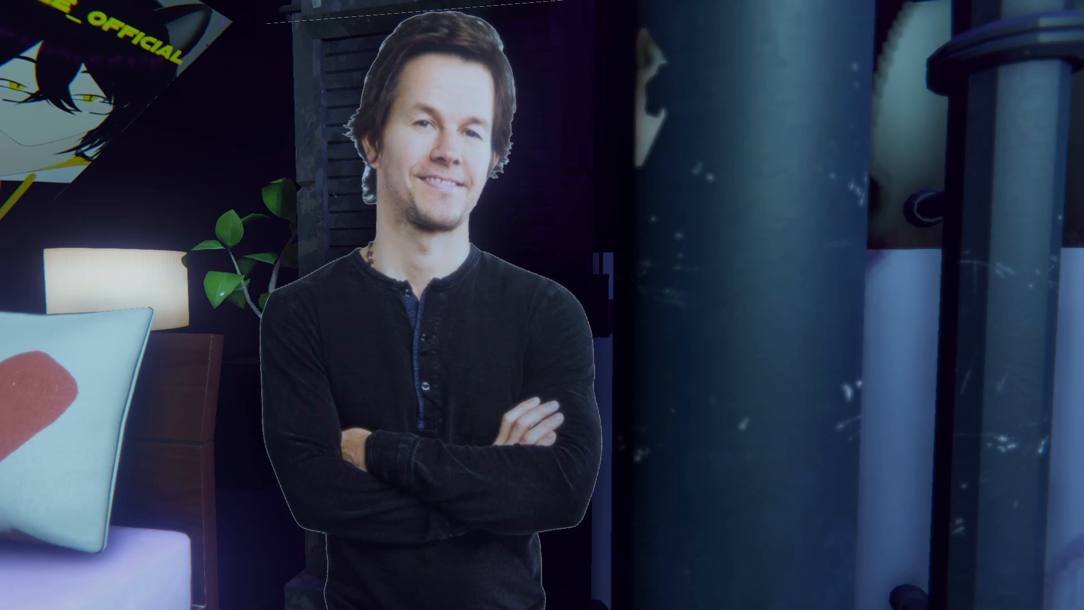
key("ctrl+F9")
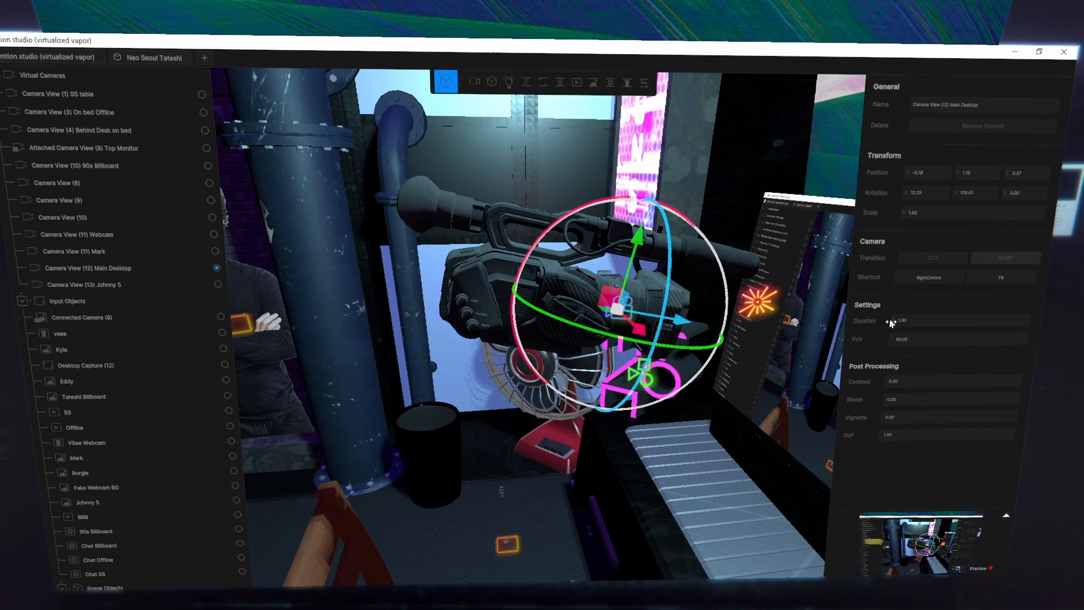
- Test the shortcuts of the billboard, avatar and coffee mug table cameras, return to the Main Desktop view and leave the duration field
key("ctrl+F10")
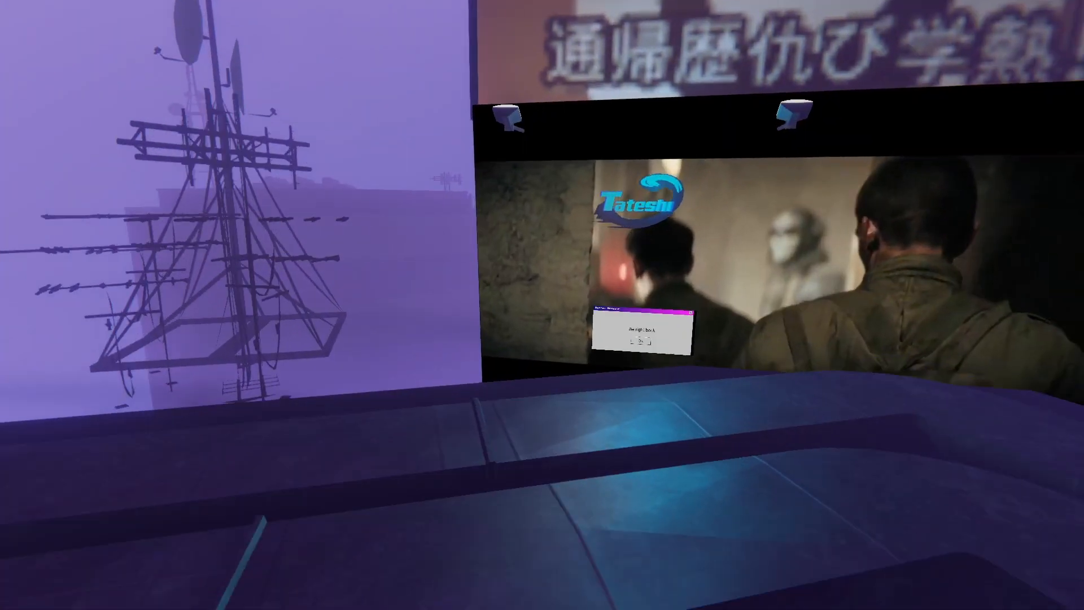
key("ctrl+F1")
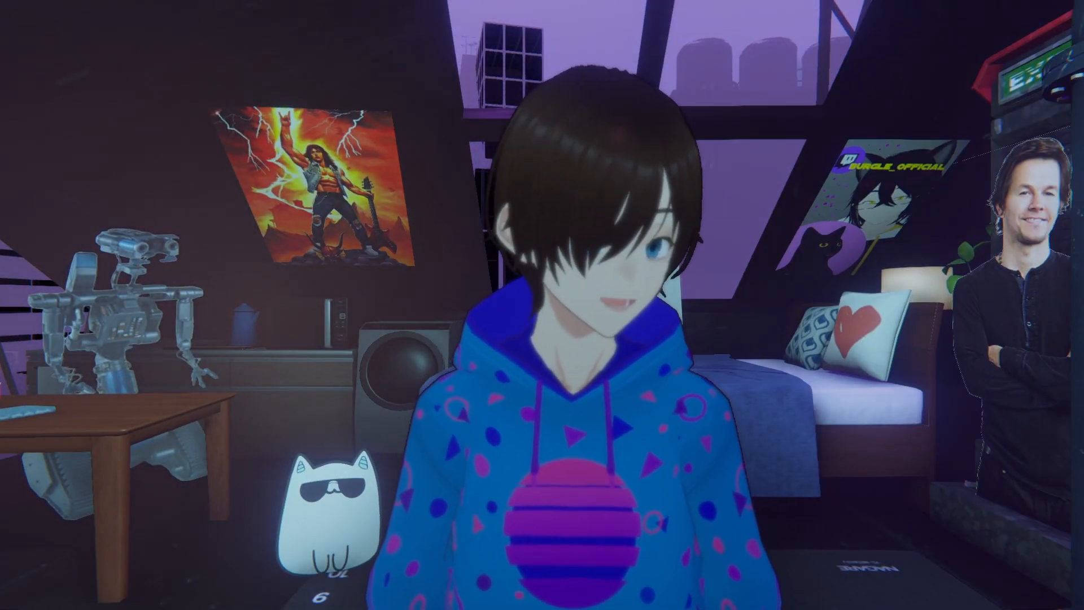
key("ctrl+F8")
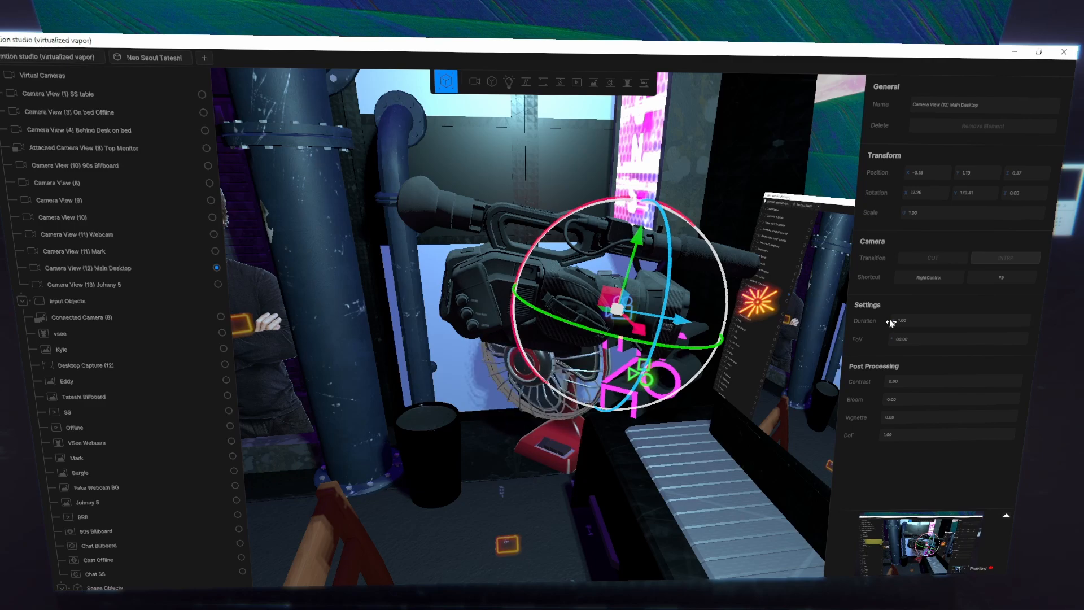
key("ctrl+KP_8")
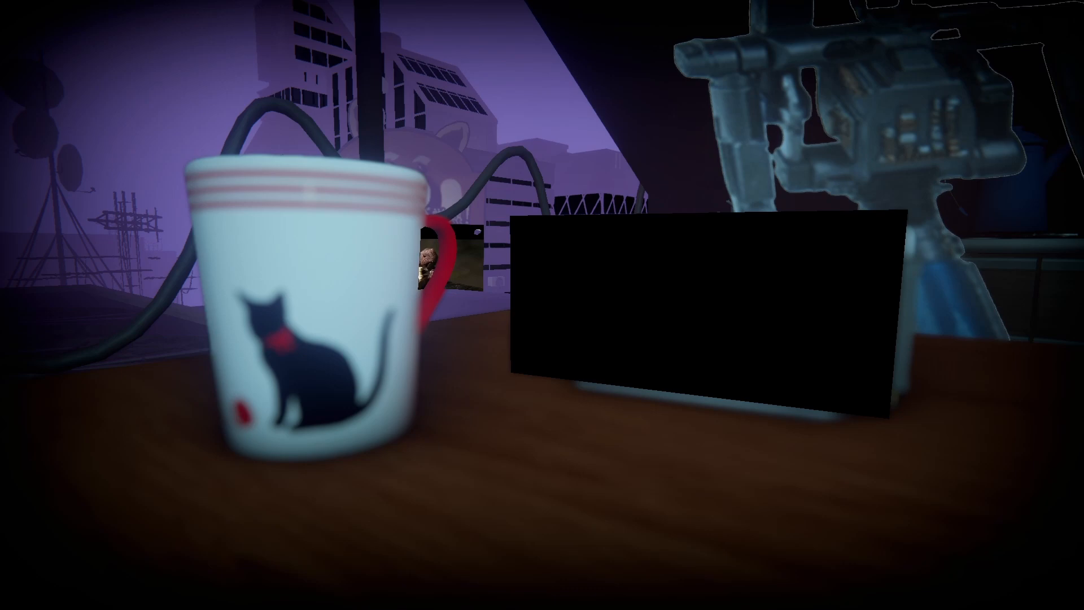
key("ctrl+F9")
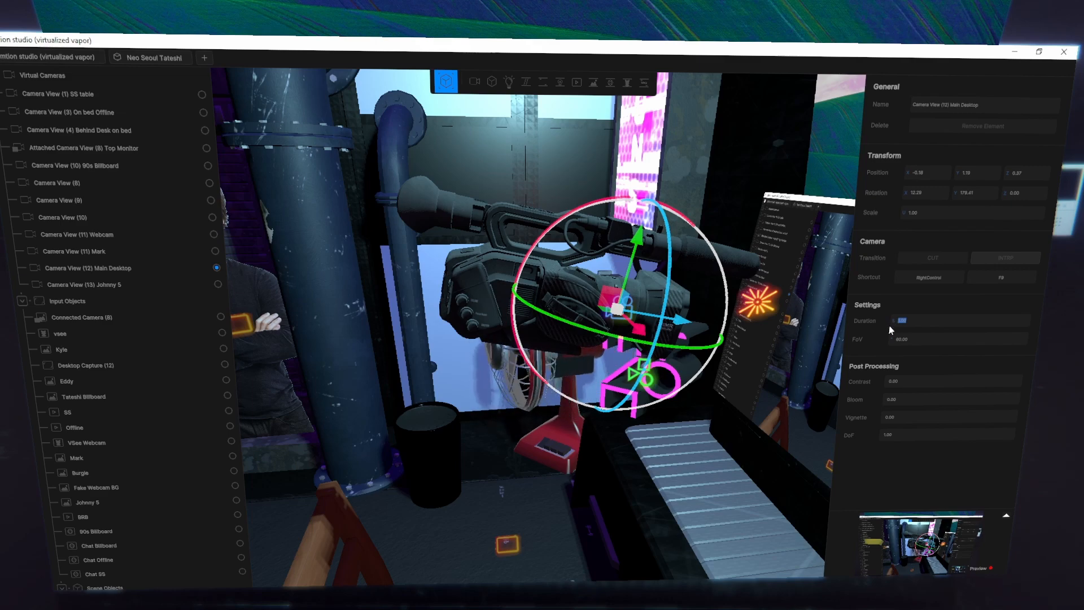
left_click(868, 349)
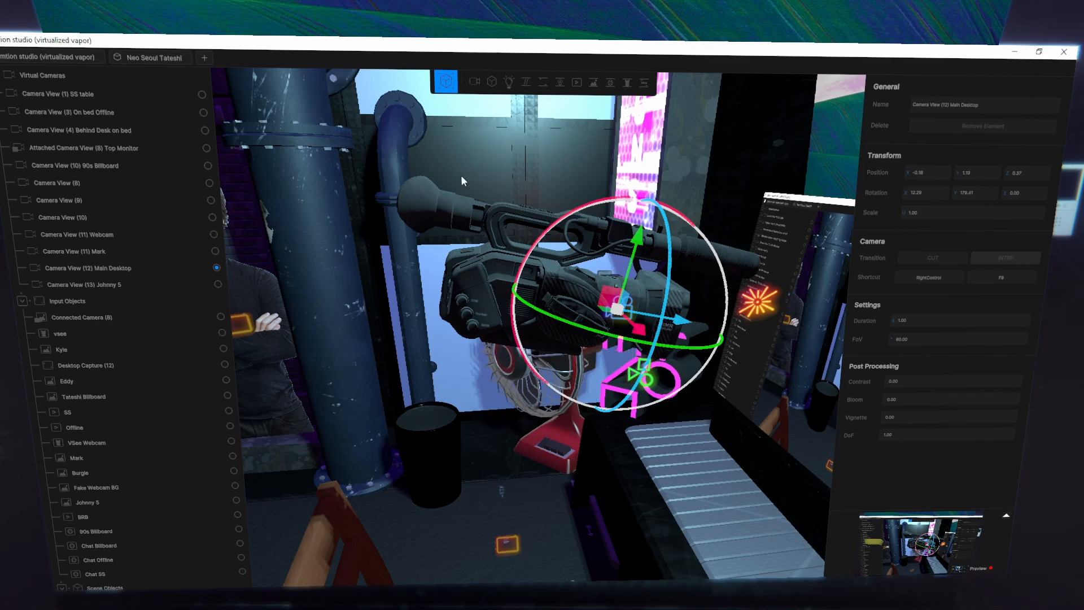
- Place a new virtual camera in the room between the bed and the floor mat, facing the cardboard cutout
right_click_drag(638, 294, 566, 324)
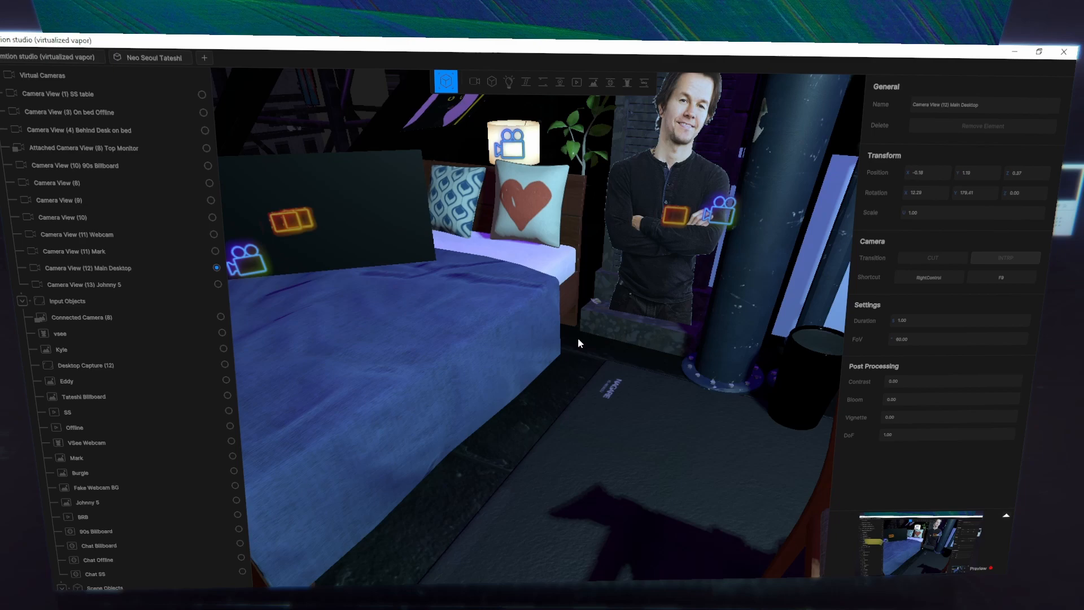
right_click_drag(577, 337, 543, 342)
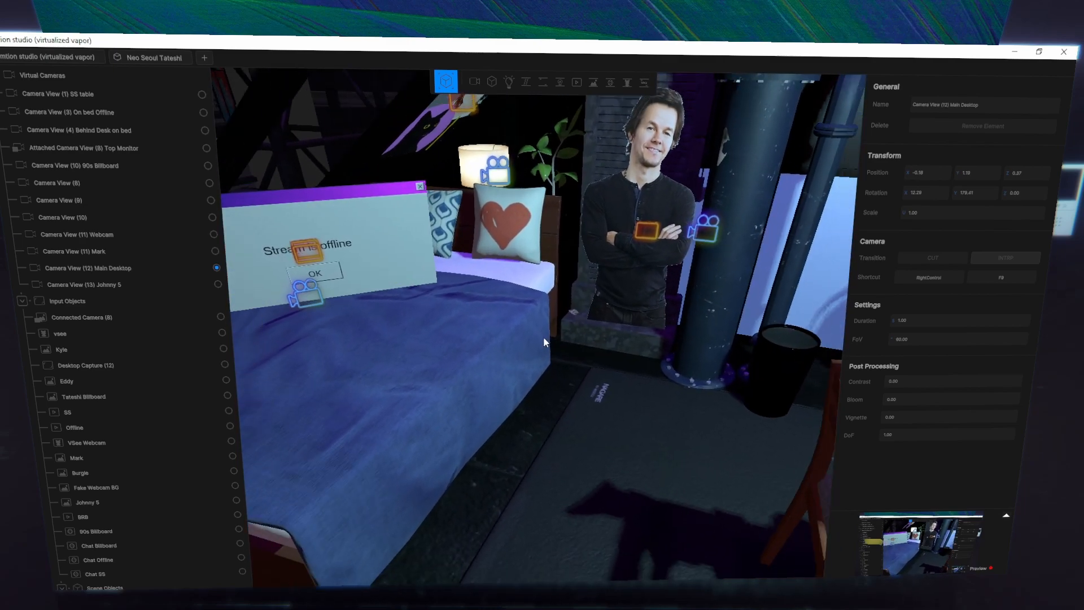
key("q")
key("e")
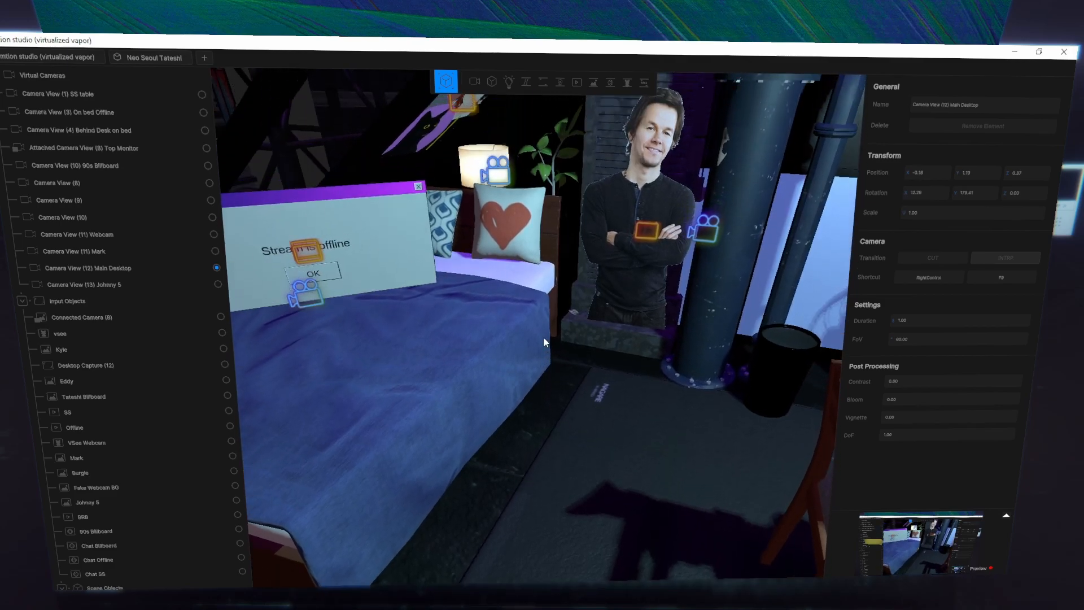
key("q")
key("e")
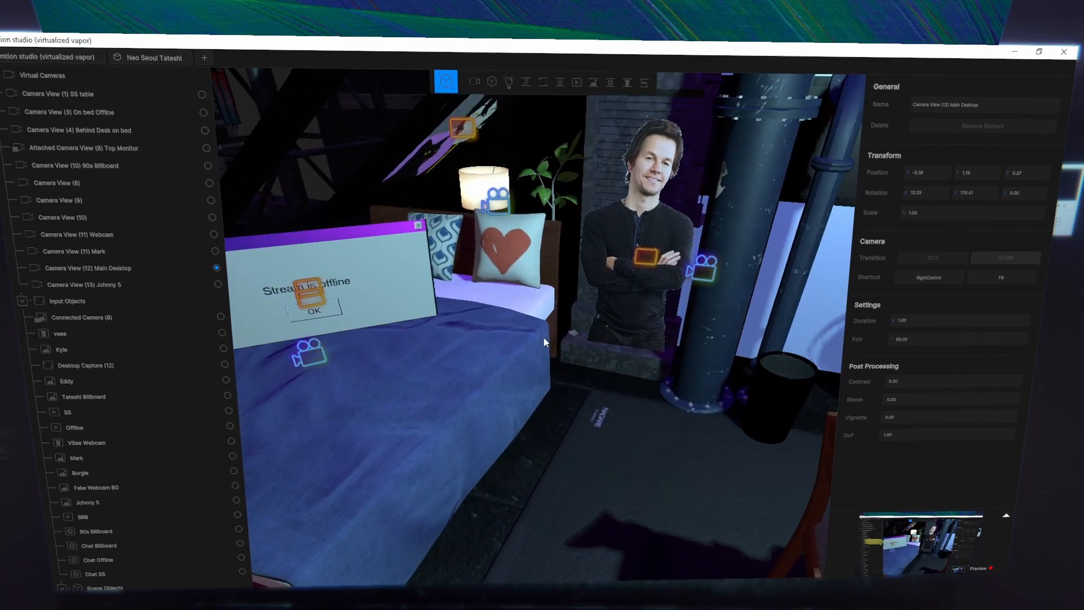
right_click_drag(544, 338, 960, 325)
key("w")
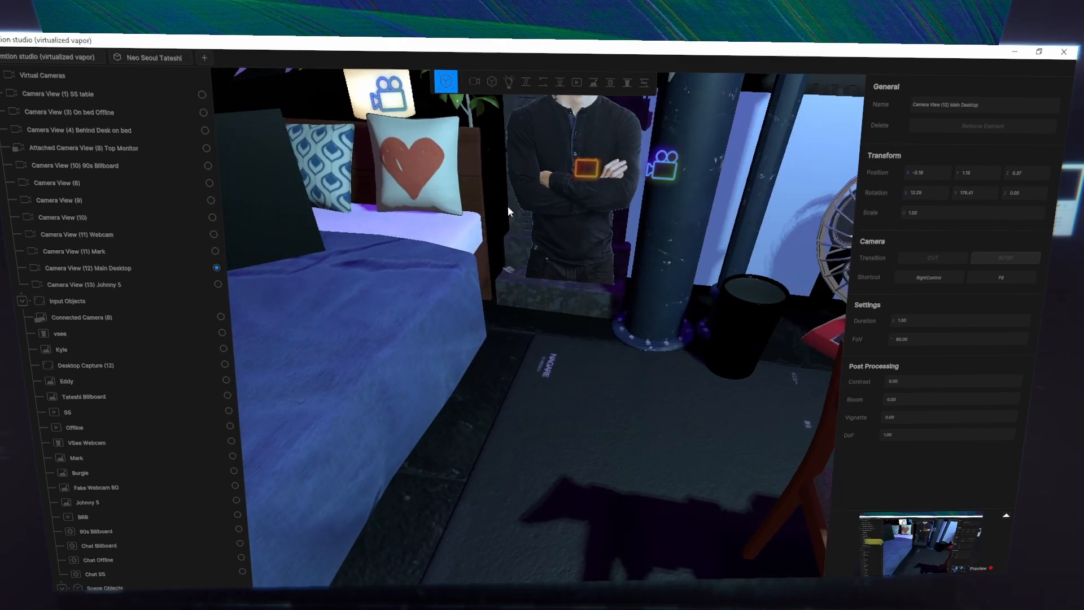
left_click(474, 87)
scroll(452, 246, "down", 1)
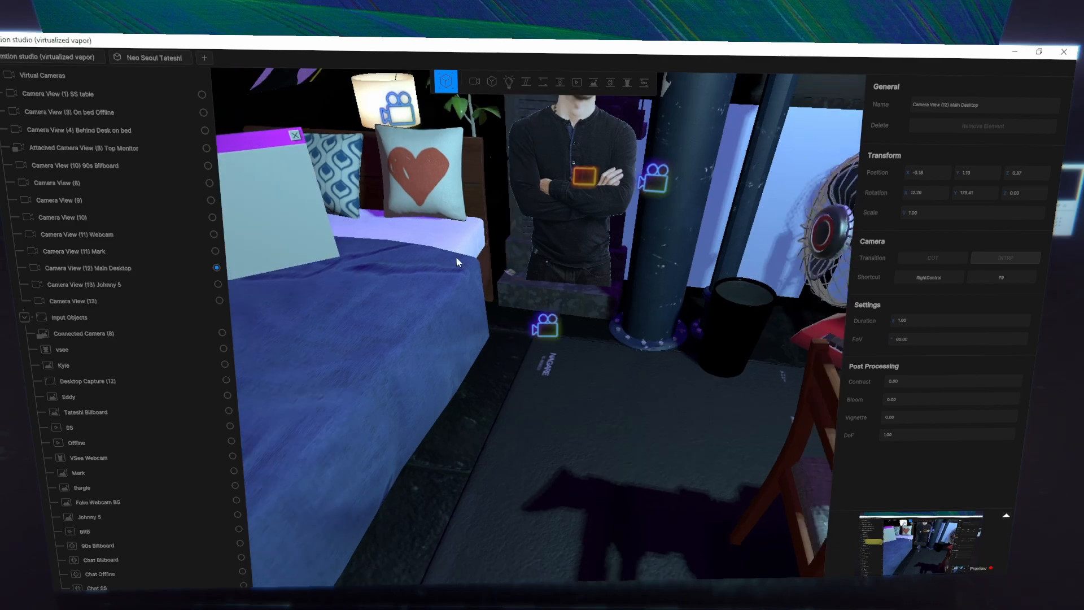
- Approach the cardboard cutout beside the large pipe and select the camera icon next to it
right_click_drag(458, 262, 583, 319)
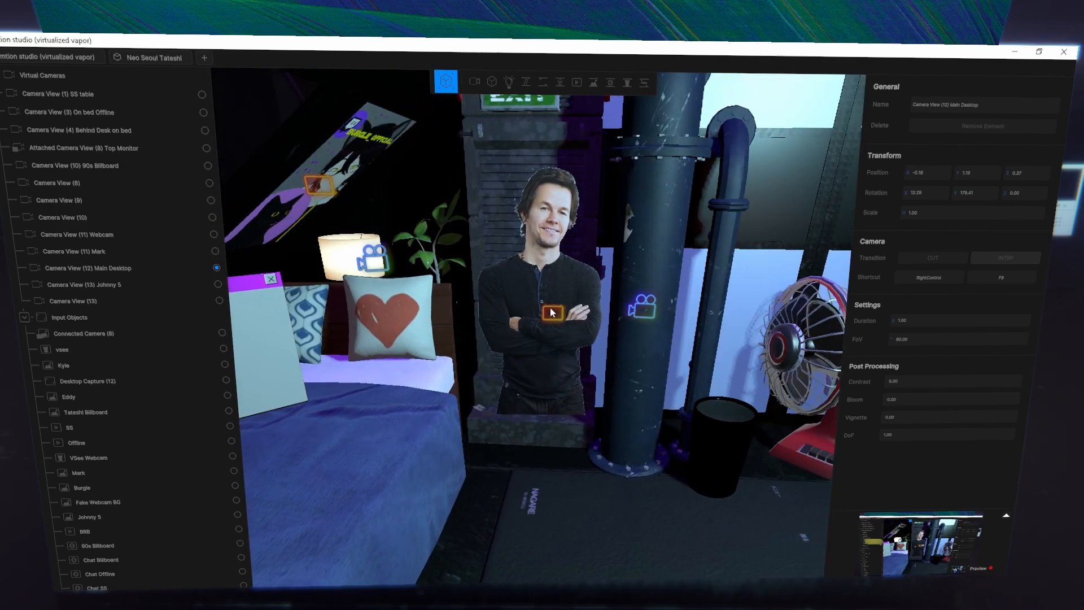
right_click_drag(551, 313, 734, 226)
key("w")
key("w")
key("s")
right_click_drag(542, 327, 644, 319)
key("w")
key("s")
right_click_drag(542, 328, 875, 426)
key("w")
key("w")
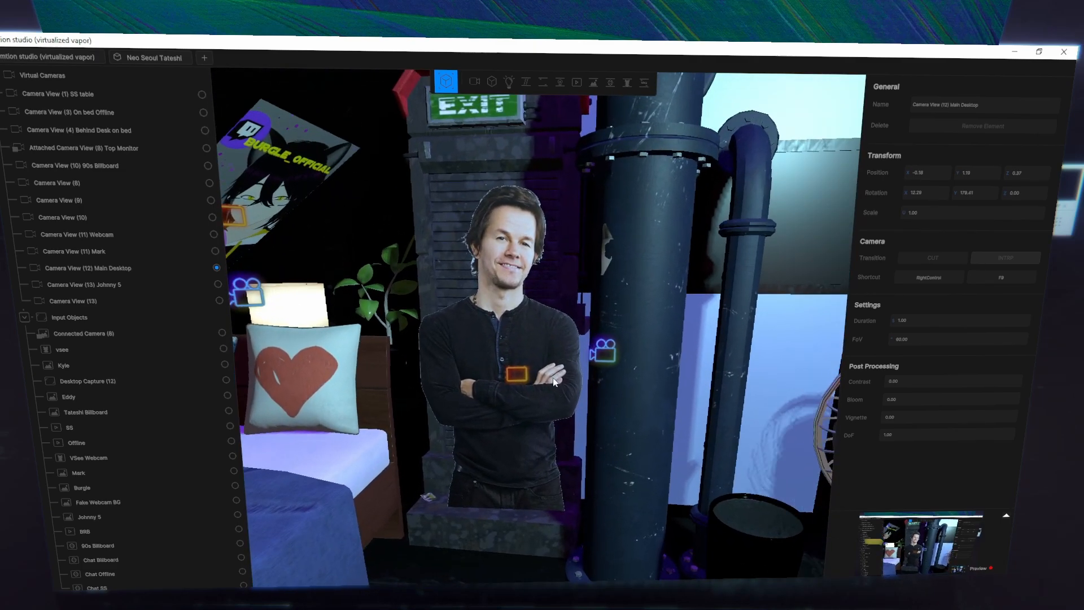
left_click(602, 352)
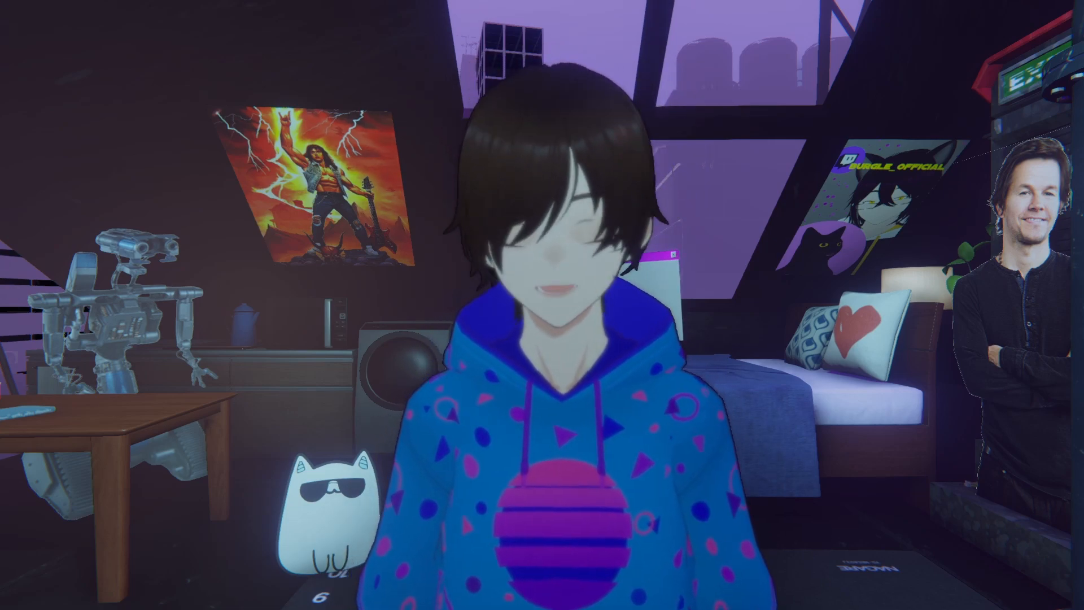
- Return to the Main Desktop view, approach and select the neon sign virtual asset beside the fan, and deselect it after inspecting it
key("ctrl+F9")
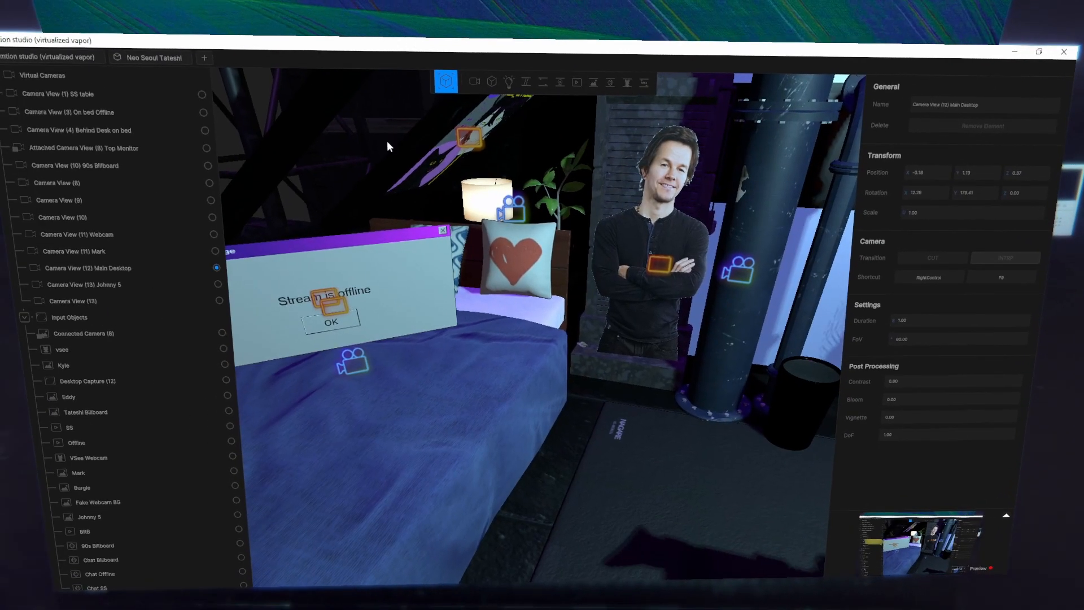
right_click_drag(639, 438, 829, 367)
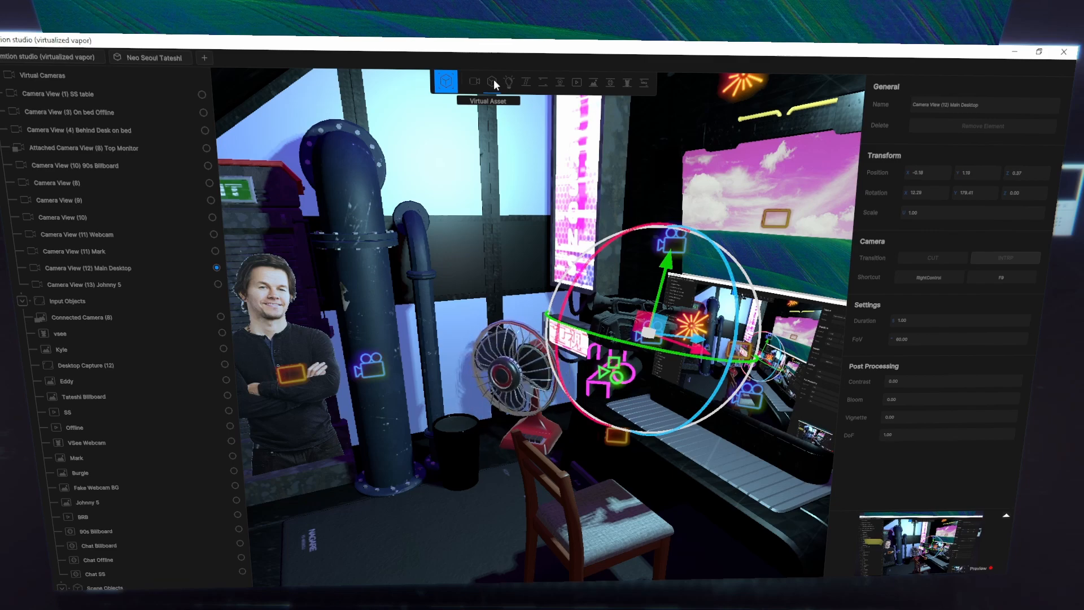
left_click(494, 80)
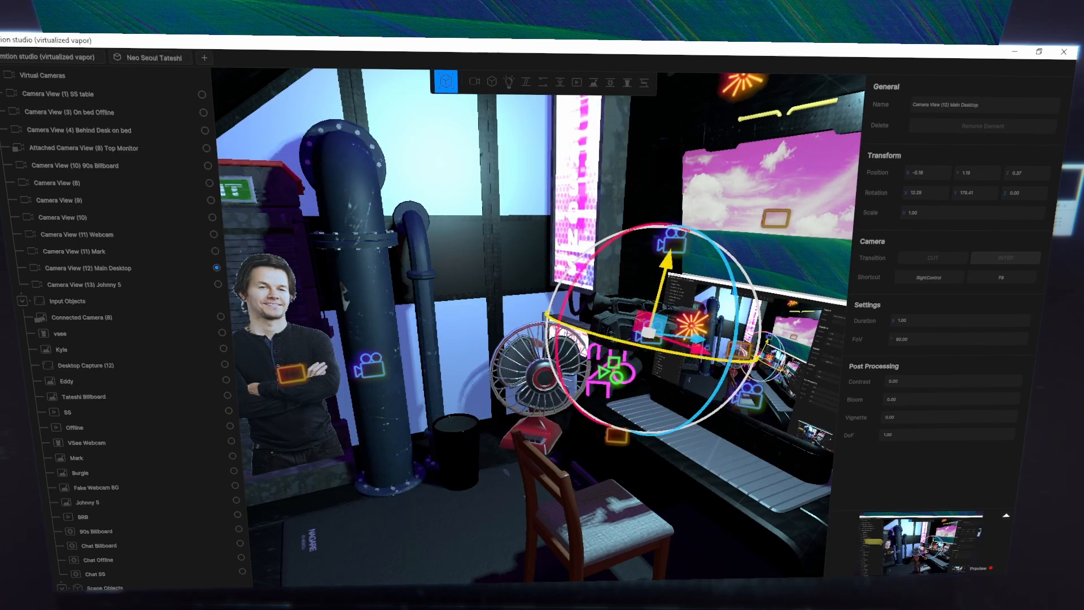
key("w")
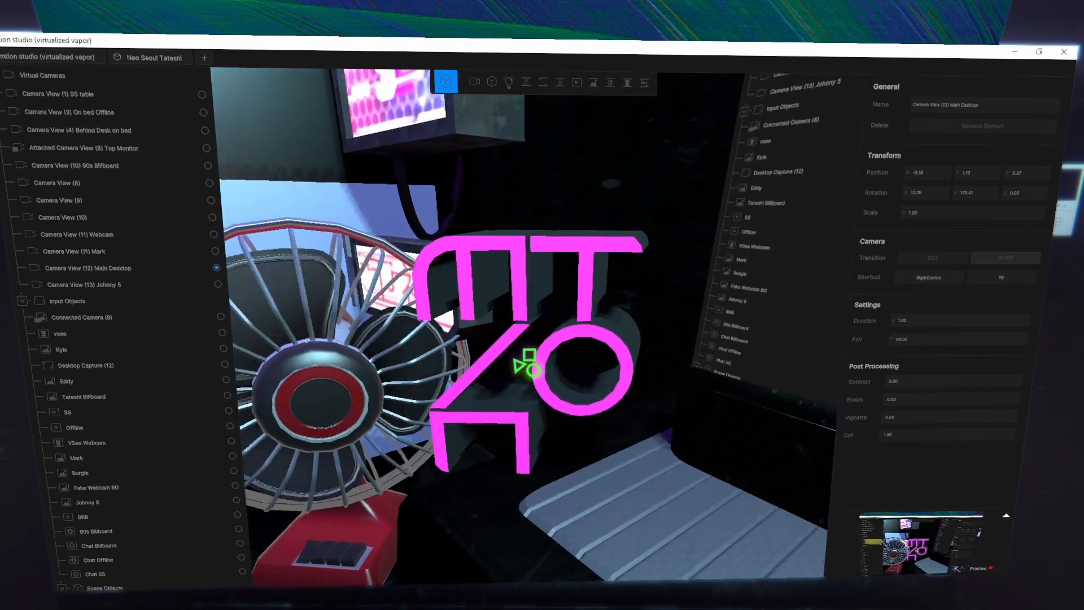
key("w")
left_click(550, 323)
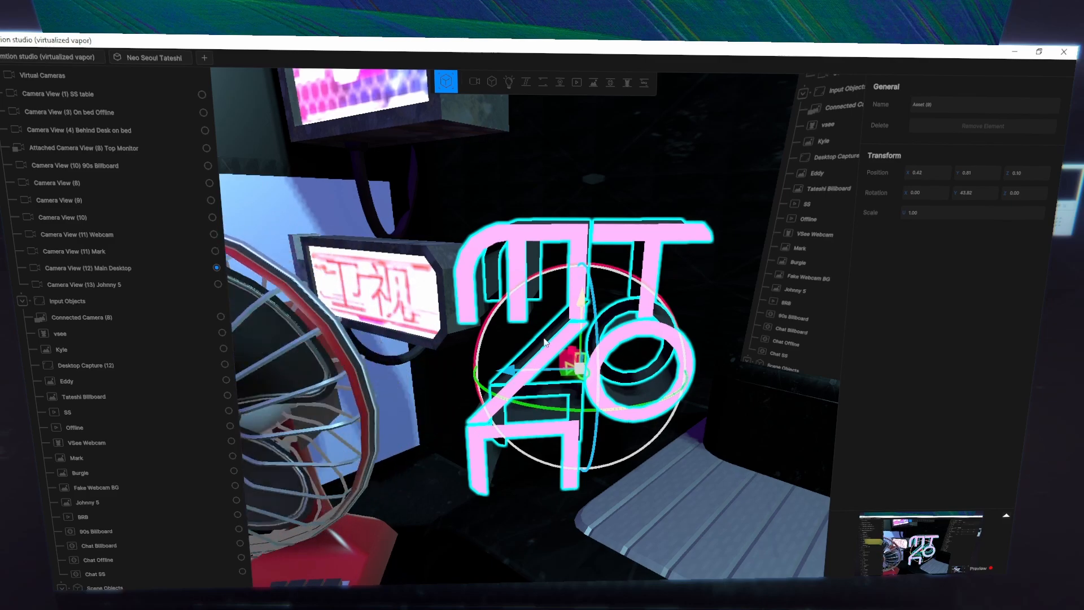
scroll(544, 338, "down", 5)
scroll(544, 338, "down", 5)
right_click_drag(544, 338, 522, 342)
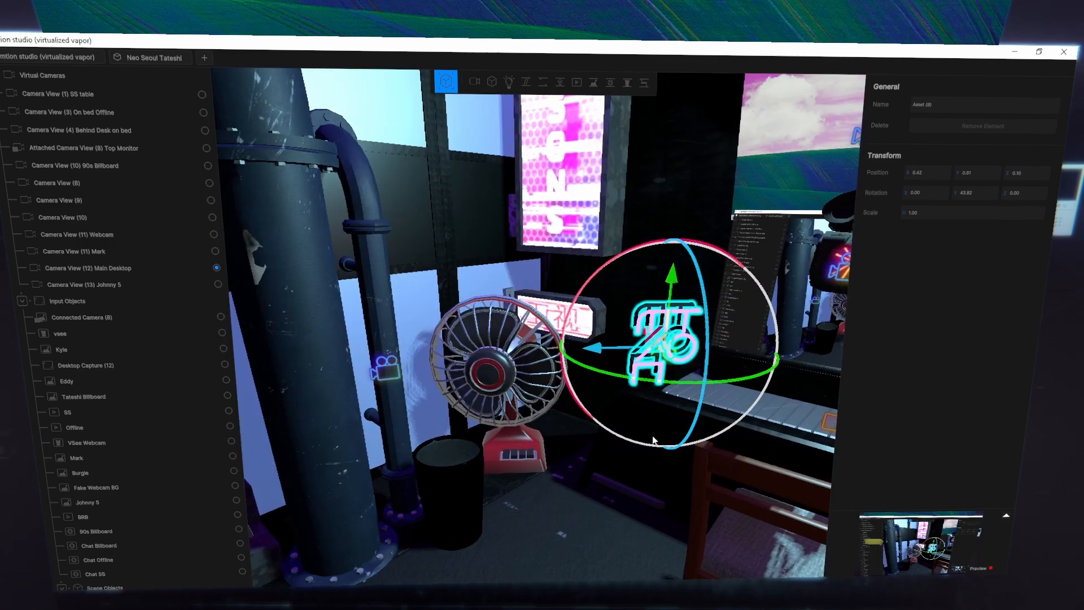
left_click(582, 521)
right_click_drag(498, 209, 492, 190)
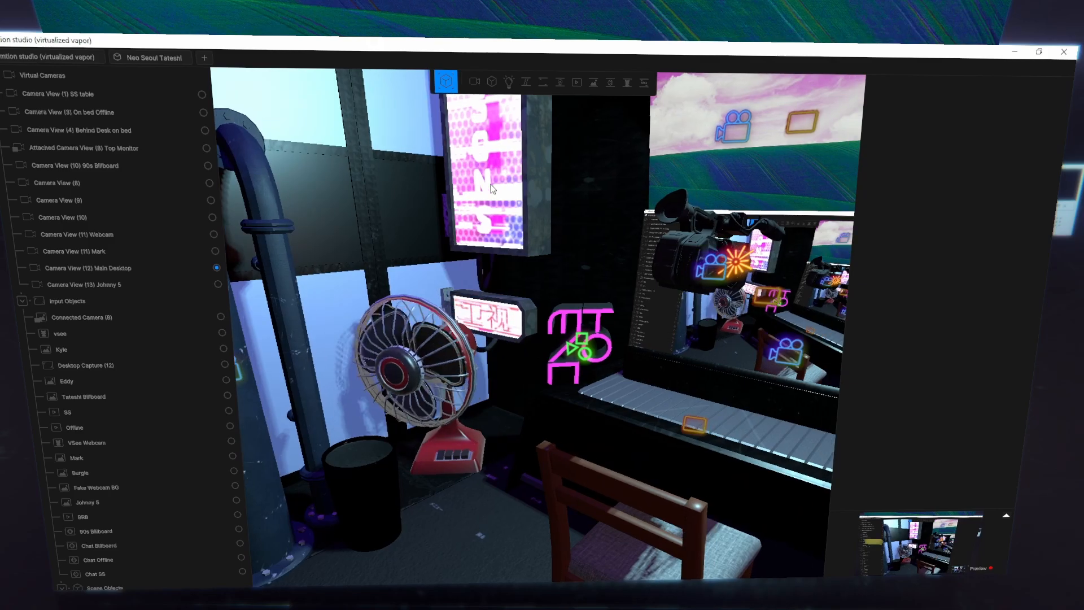
- Add a light in front of the fan and check it from the avatar camera before returning to the Main Desktop view
key("ctrl+F7")
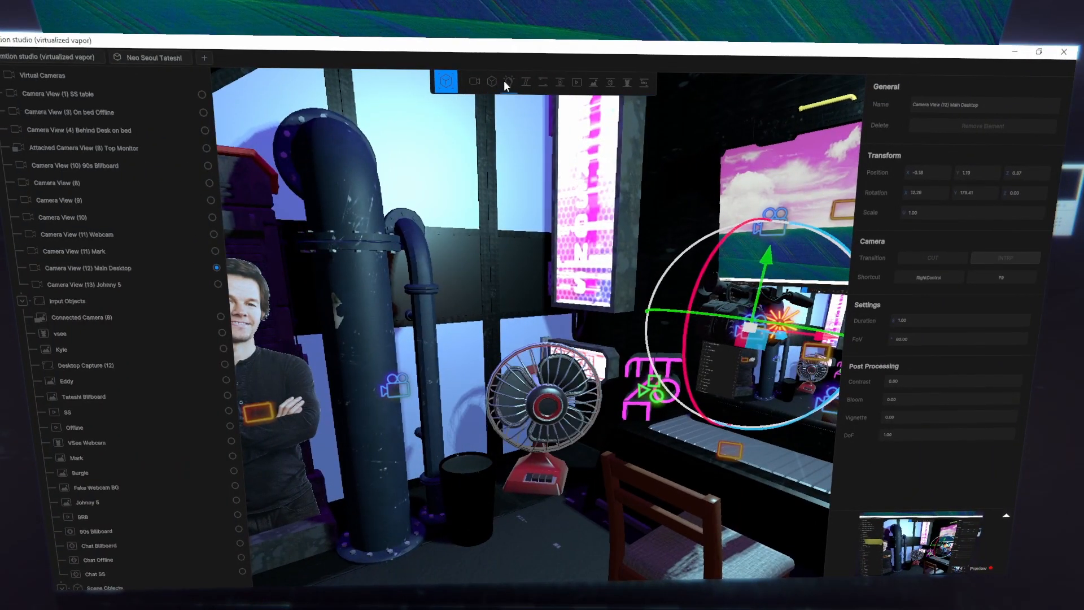
left_click(506, 82)
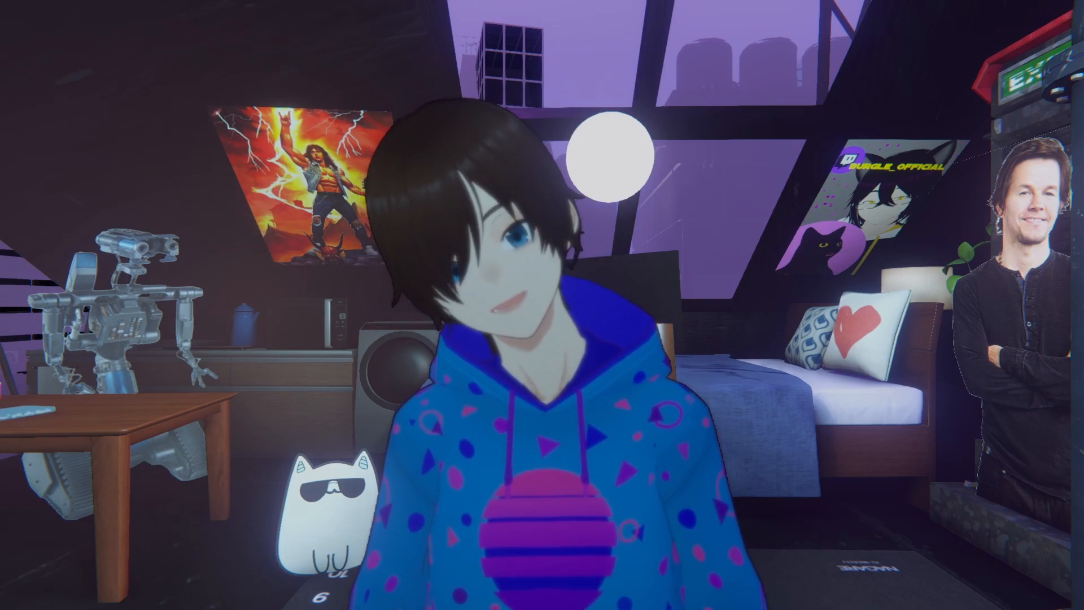
key("ctrl+F9")
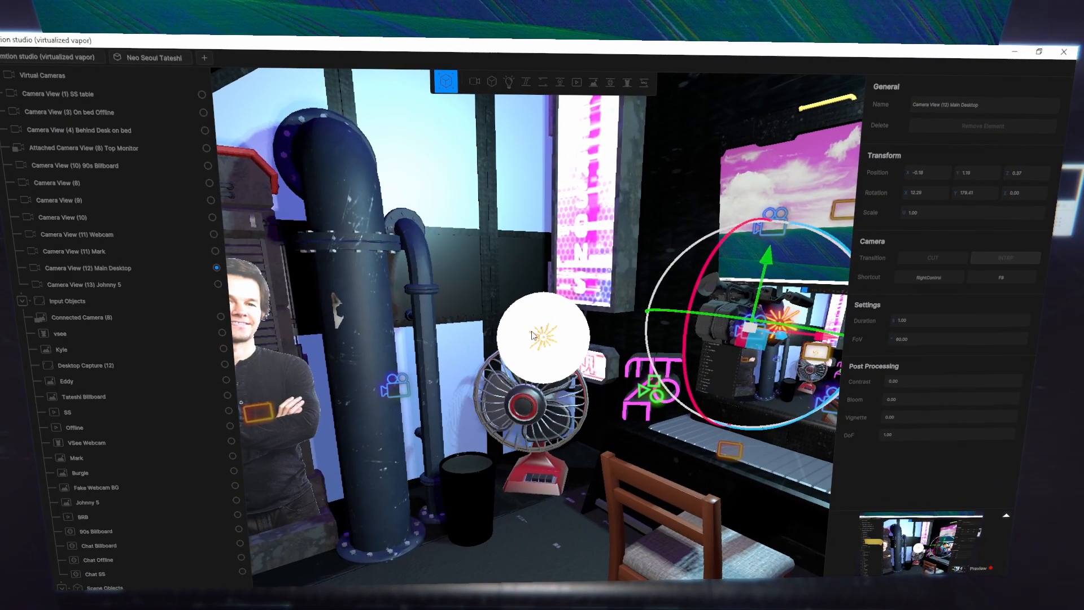
- Turn off the new light's solid white sphere and switch cameras to check the room
left_click(533, 335)
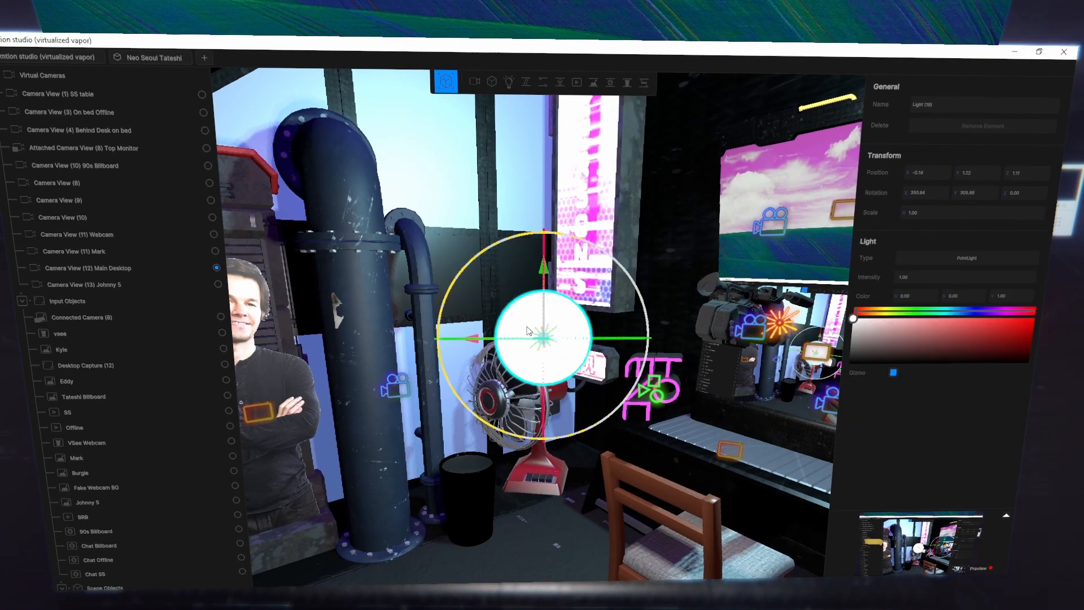
left_click(893, 373)
key("ctrl+F8")
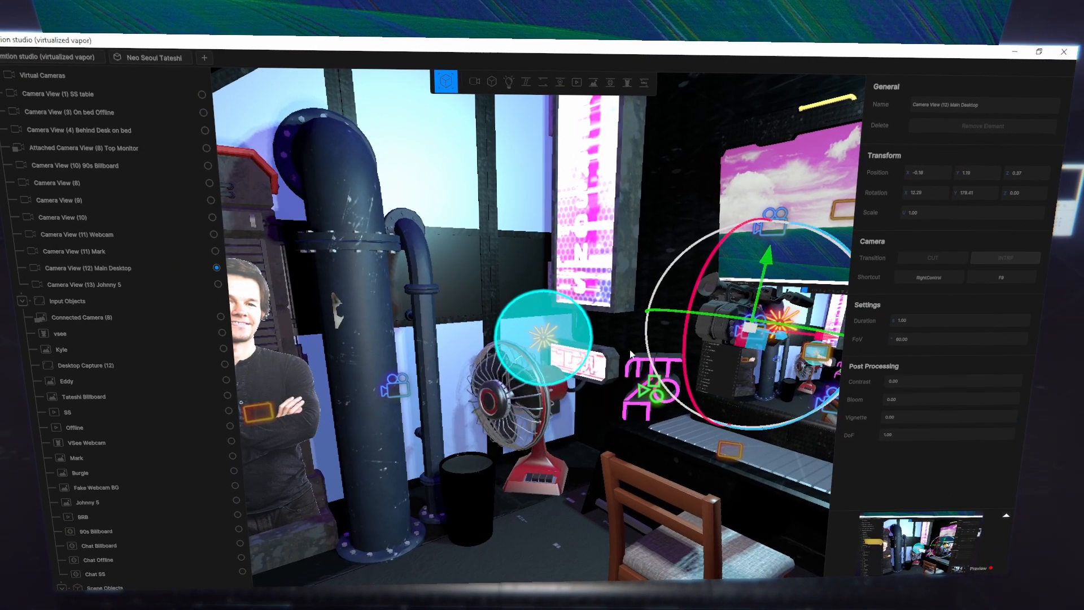
- Enlarge the light to a scale of about 4.86 and raise its intensity to about 5
left_click(551, 342)
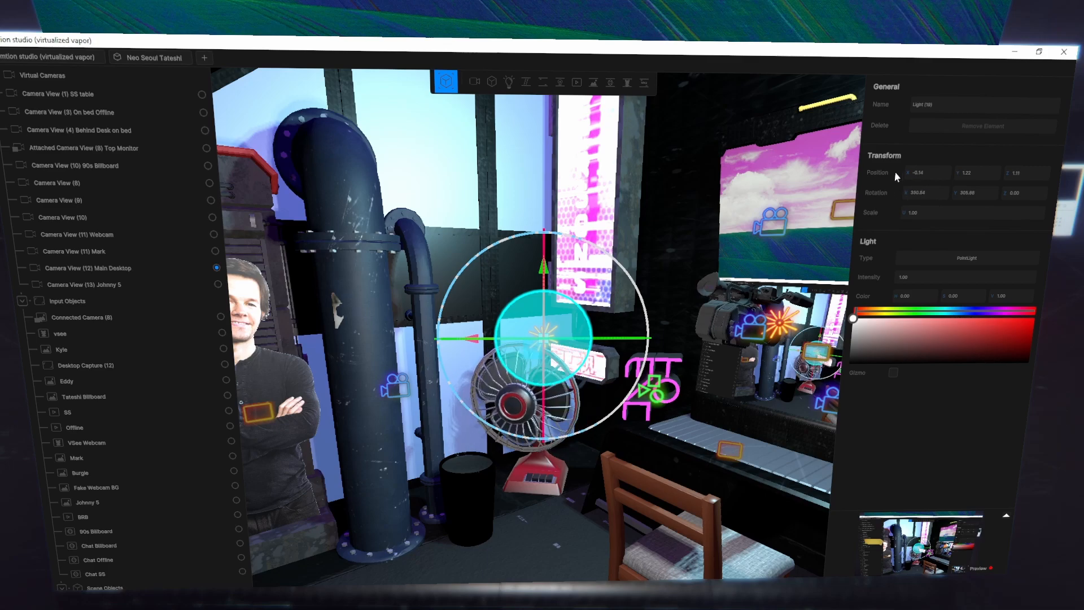
left_click_drag(906, 210, 1081, 228)
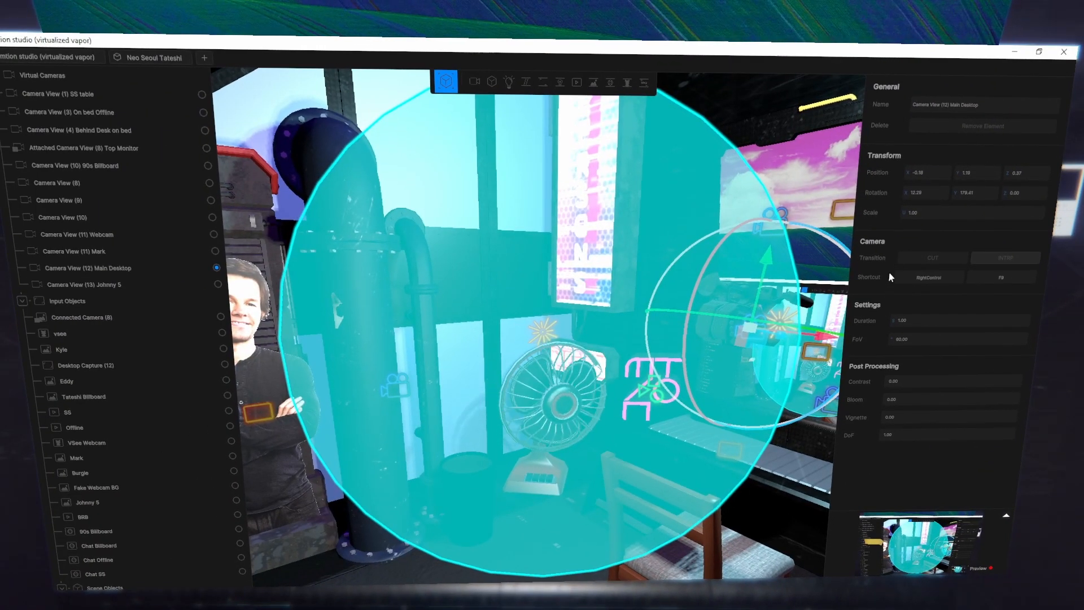
left_click(553, 333)
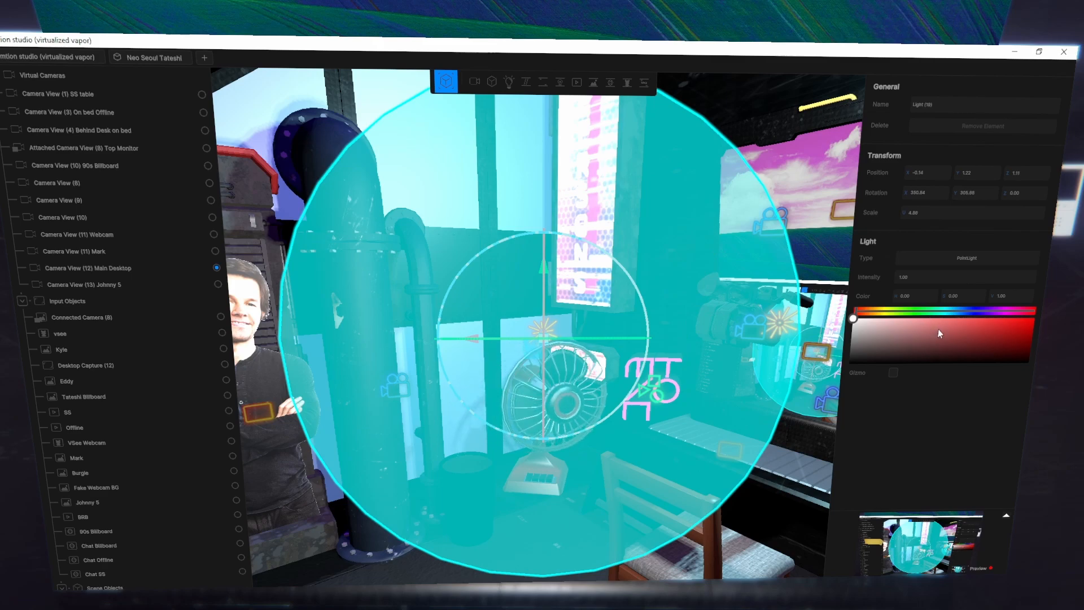
left_click_drag(903, 276, 1033, 277)
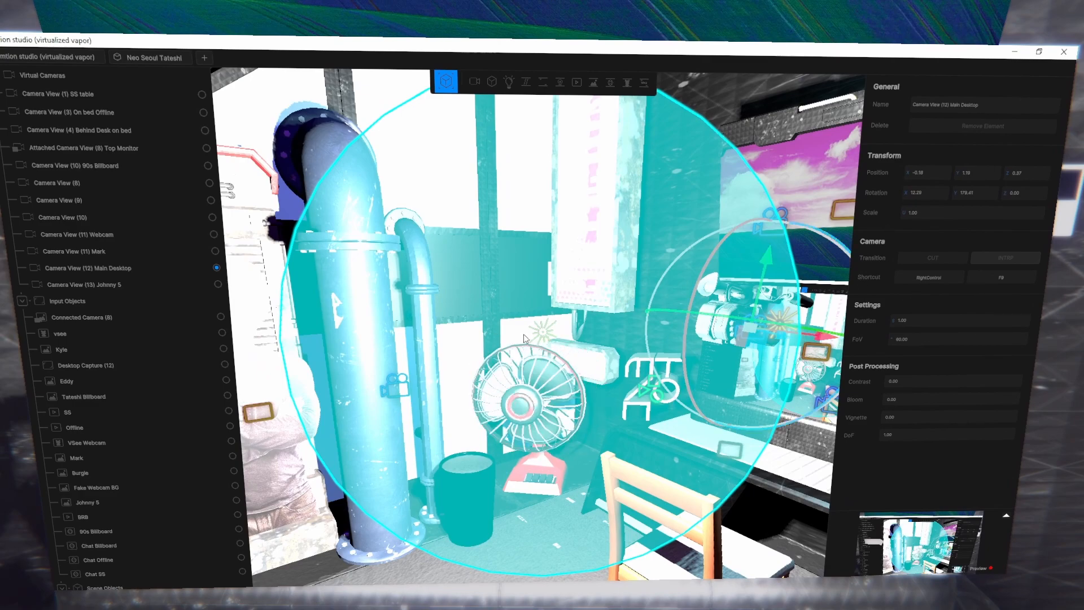
- Change the light's color to red and remove the light from the room
left_click(542, 331)
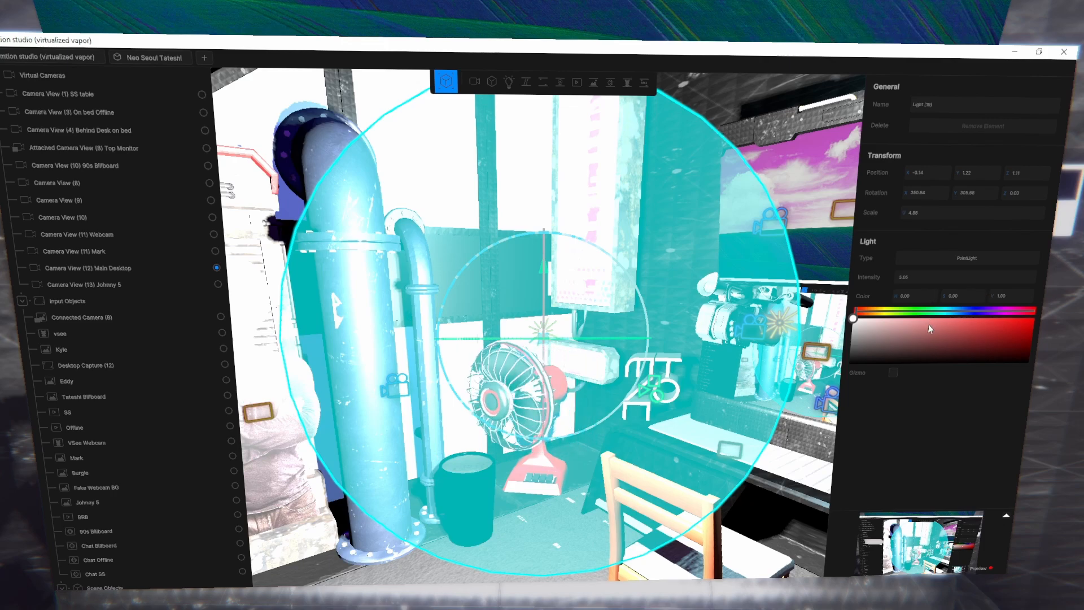
left_click_drag(928, 324, 1001, 329)
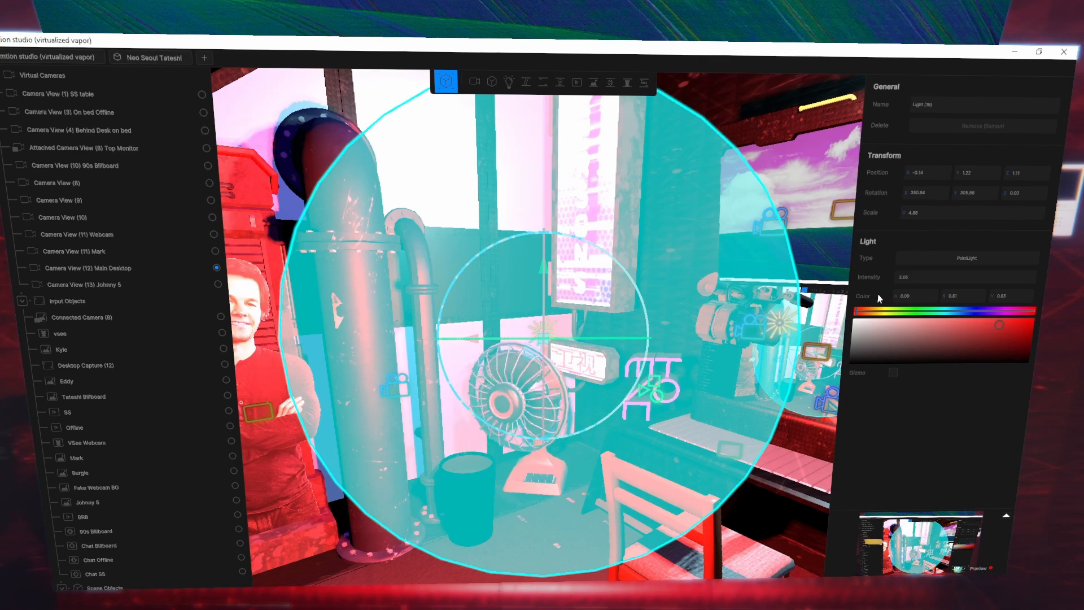
left_click(965, 128)
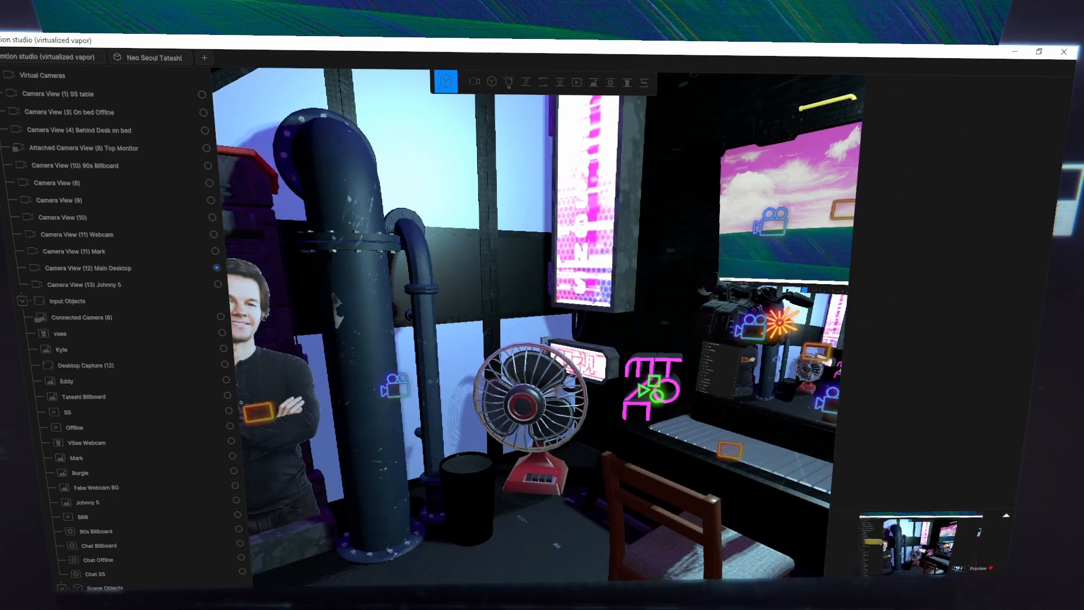
- Add an empty object between the cardboard cutout and the neon sign, and set its scale to 0.29
right_click_drag(649, 226, 557, 266)
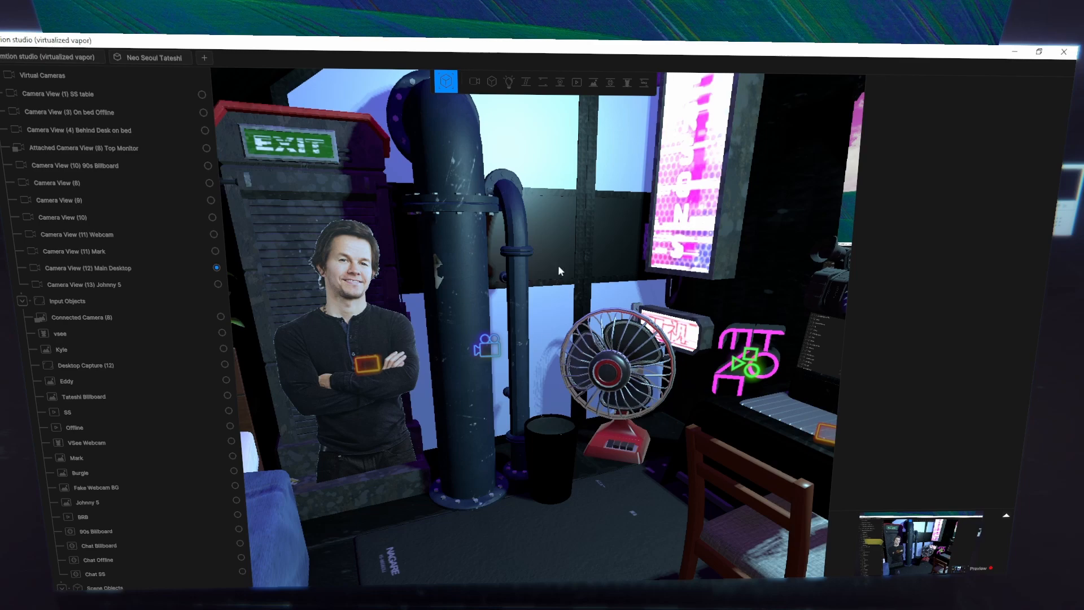
left_click(526, 85)
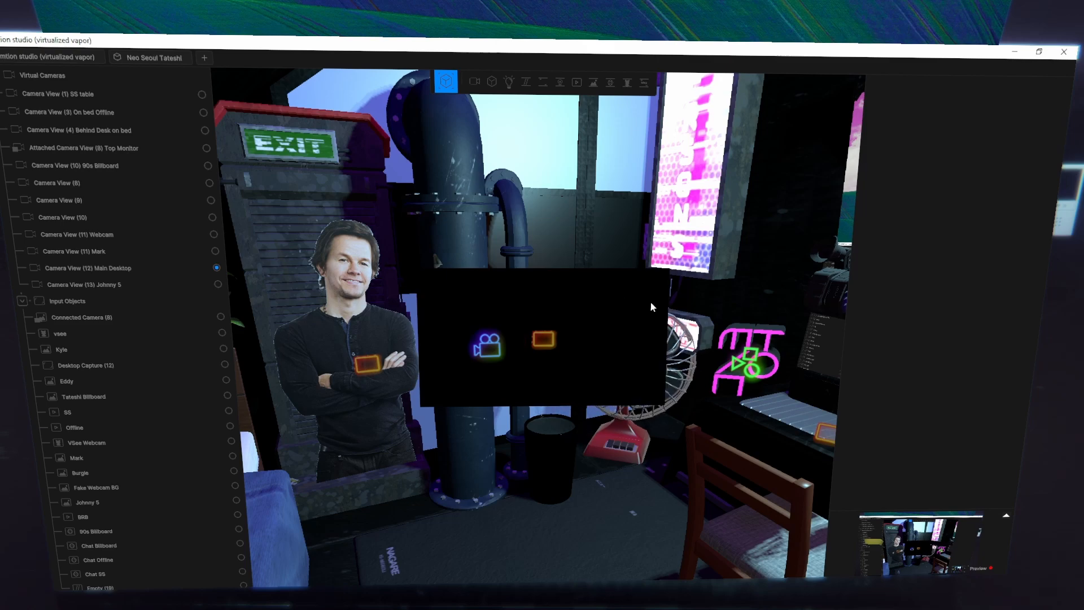
left_click(520, 307)
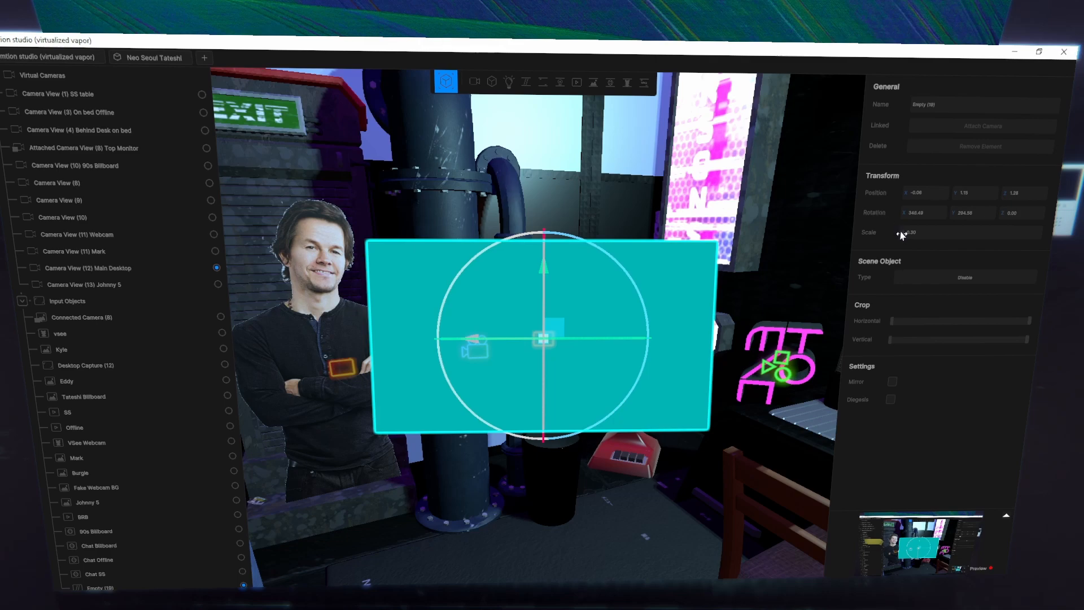
mouse_move(901, 235)
left_mouse_down()
mouse_move(920, 234)
mouse_move(896, 229)
mouse_move(907, 236)
left_mouse_up()
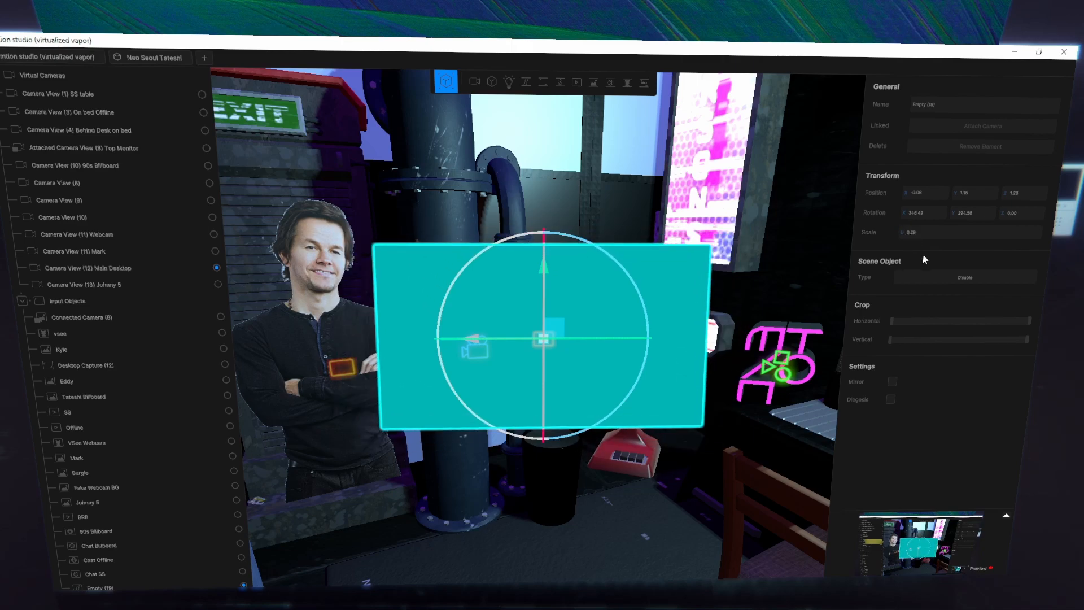
- Open the scene object types available for the empty object and examine the choices, such as Desktop Capture, Connected Camera and Video
left_click(981, 279)
left_click(963, 276)
left_click(970, 278)
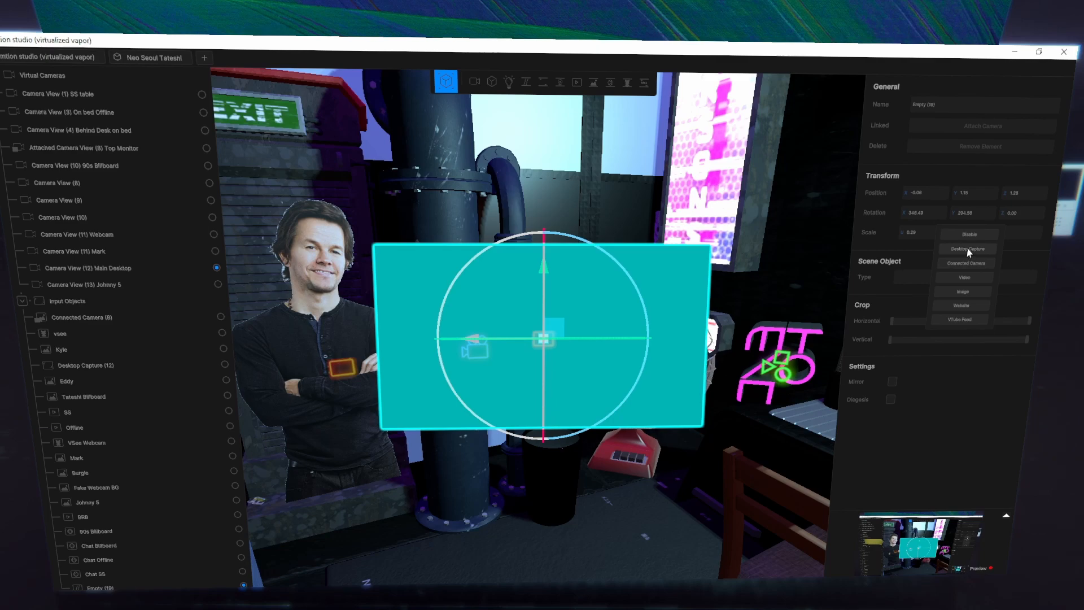
right_click_drag(771, 360, 608, 312)
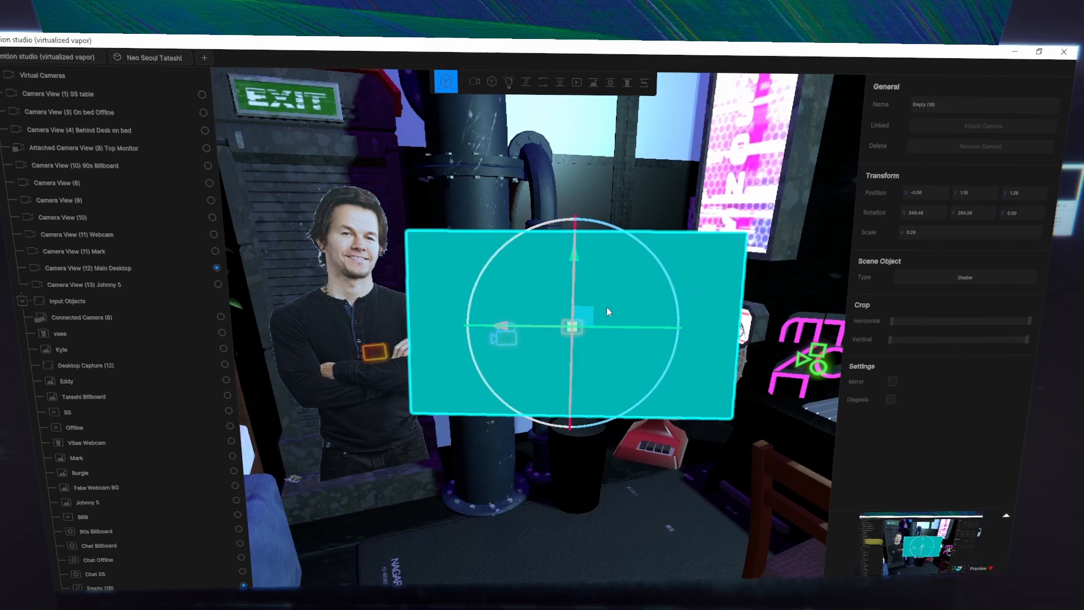
left_click(976, 281)
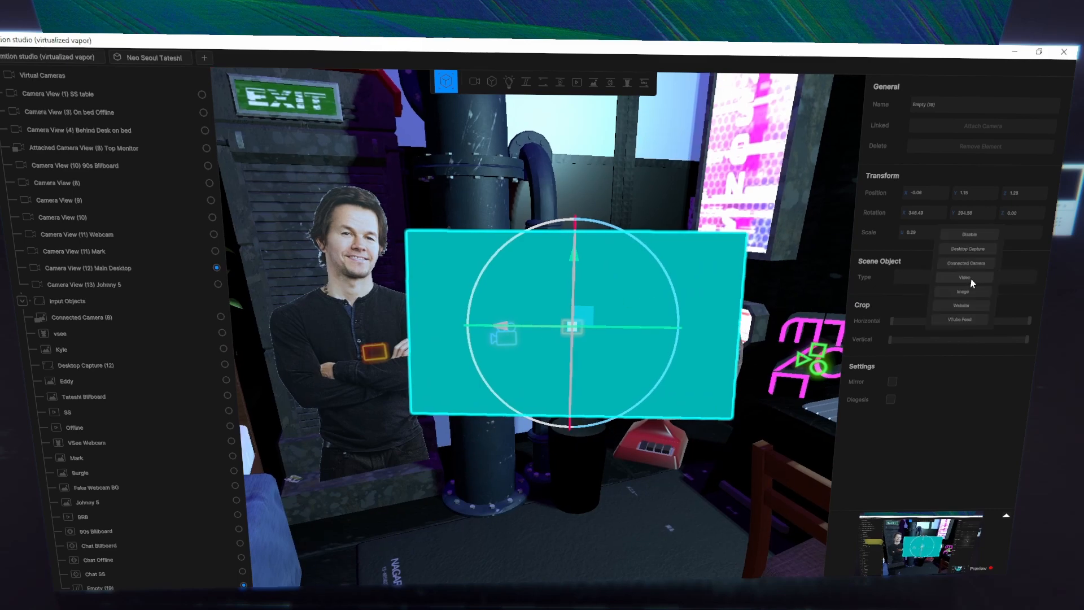
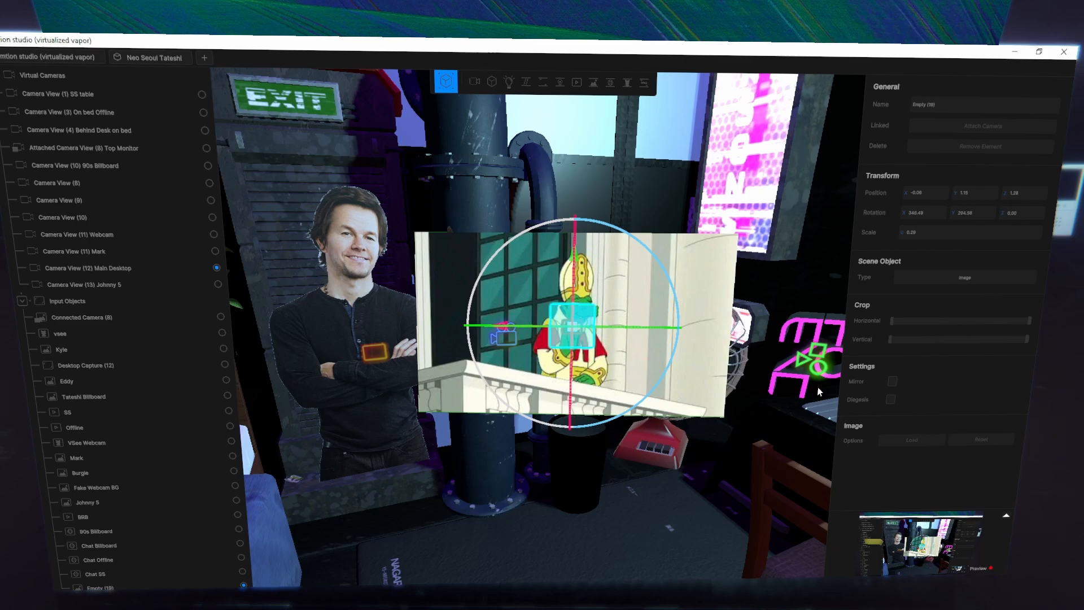
- Try cropping the image object with the horizontal and vertical crop ranges, and restore it to its full size
right_click_drag(779, 389, 683, 339)
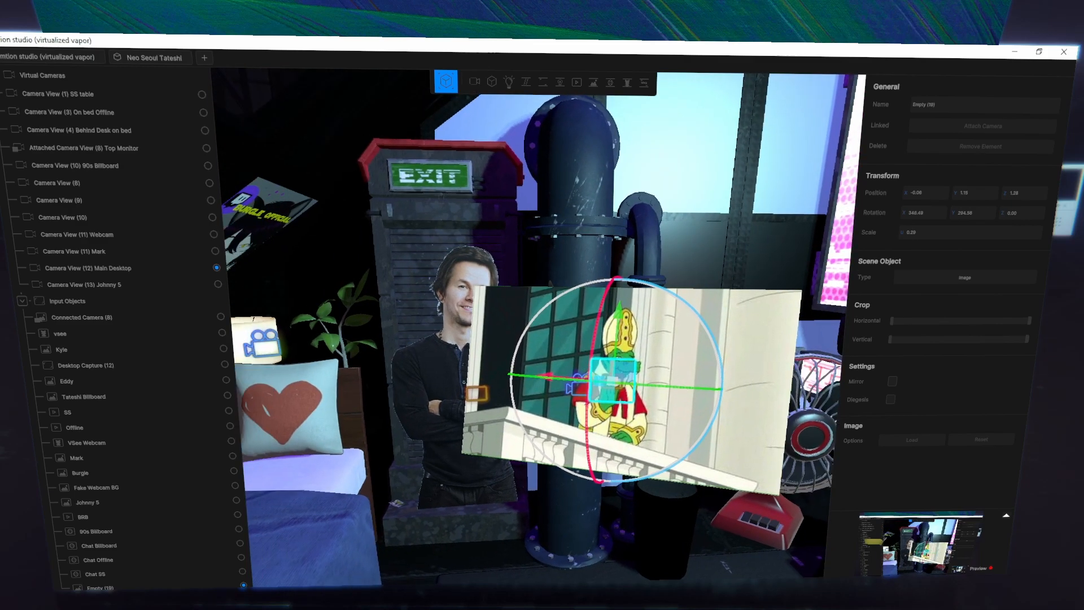
key("d")
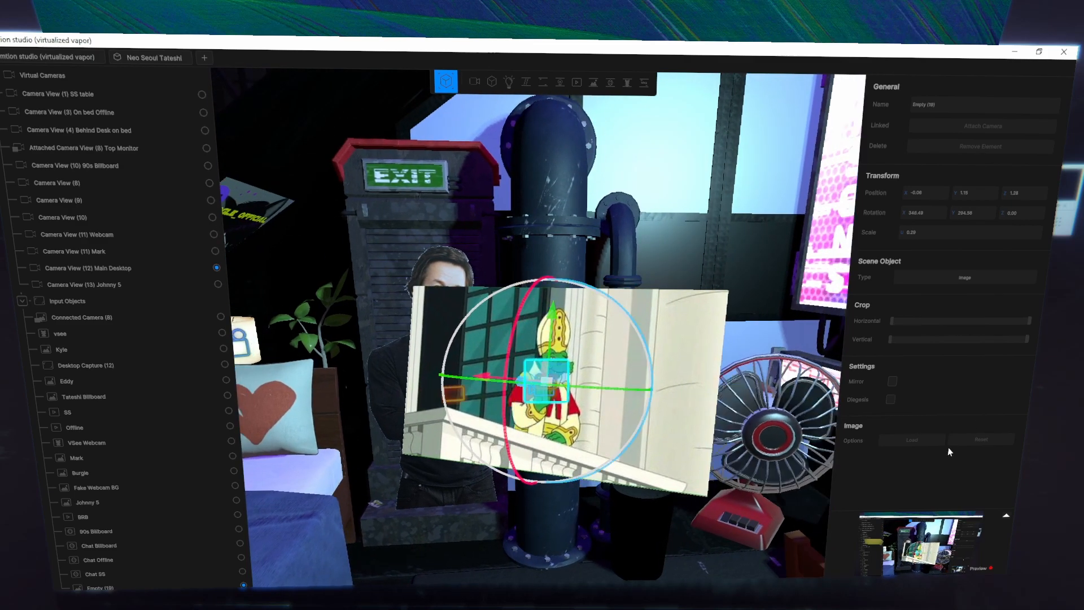
left_click(927, 442)
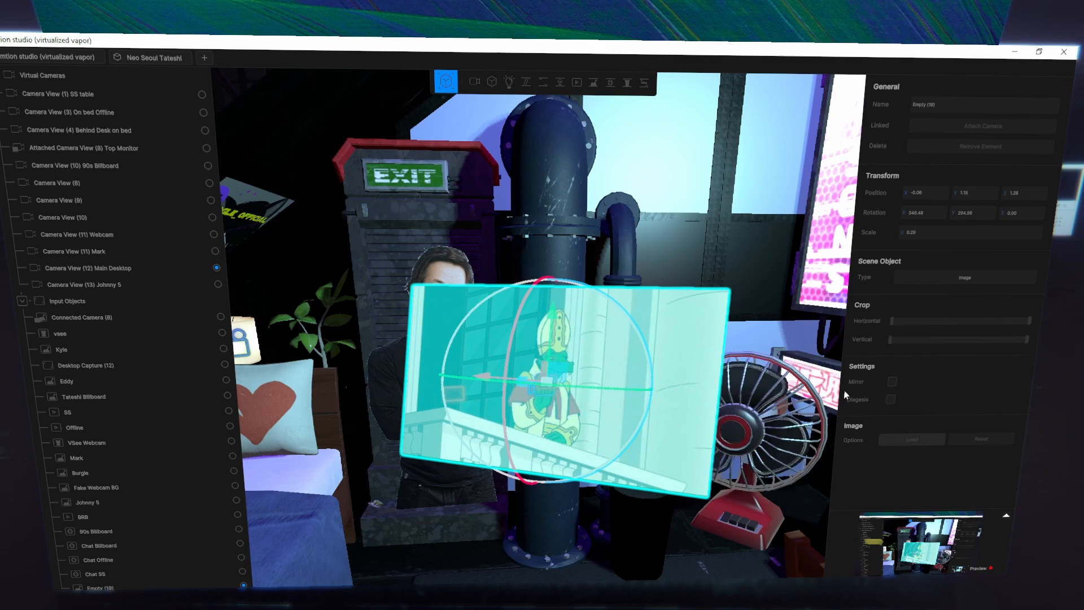
left_click(676, 400)
left_click(676, 400)
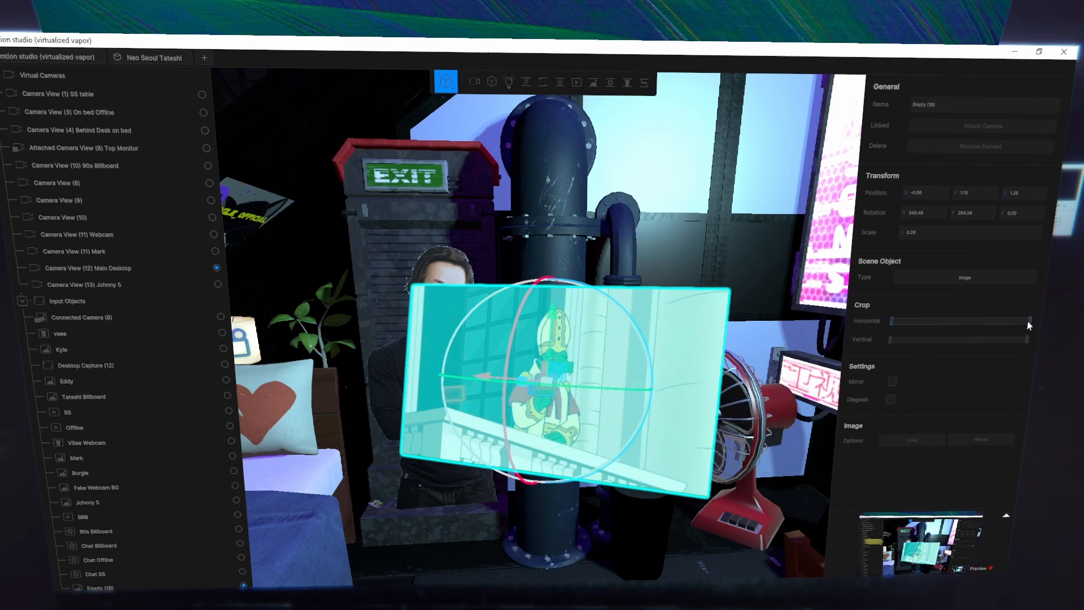
mouse_move(1029, 321)
left_mouse_down()
mouse_move(1020, 325)
mouse_move(1040, 326)
left_mouse_up()
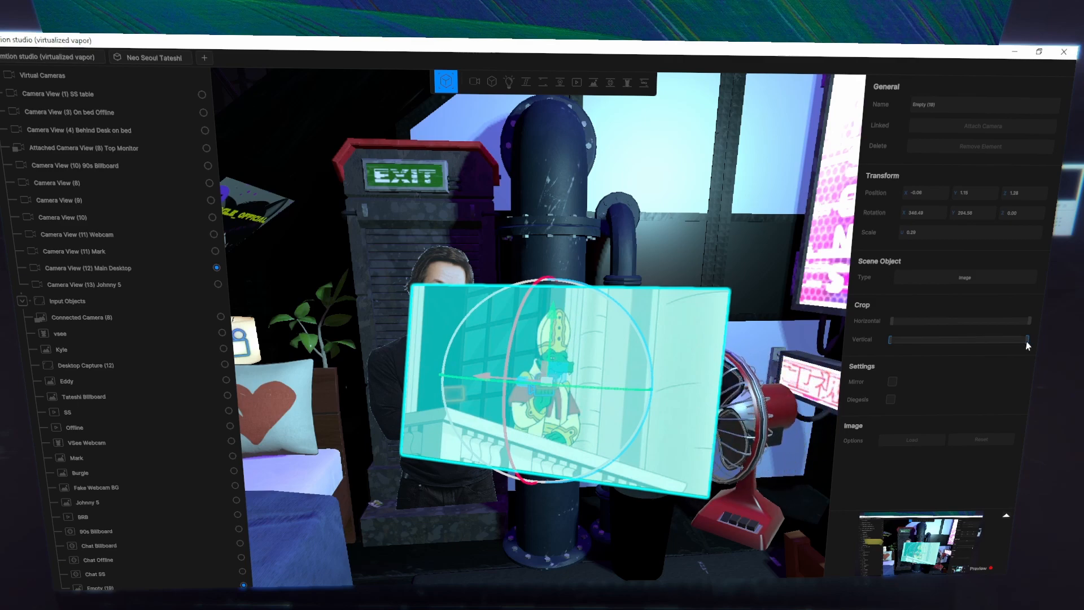
left_click_drag(1027, 342, 995, 341)
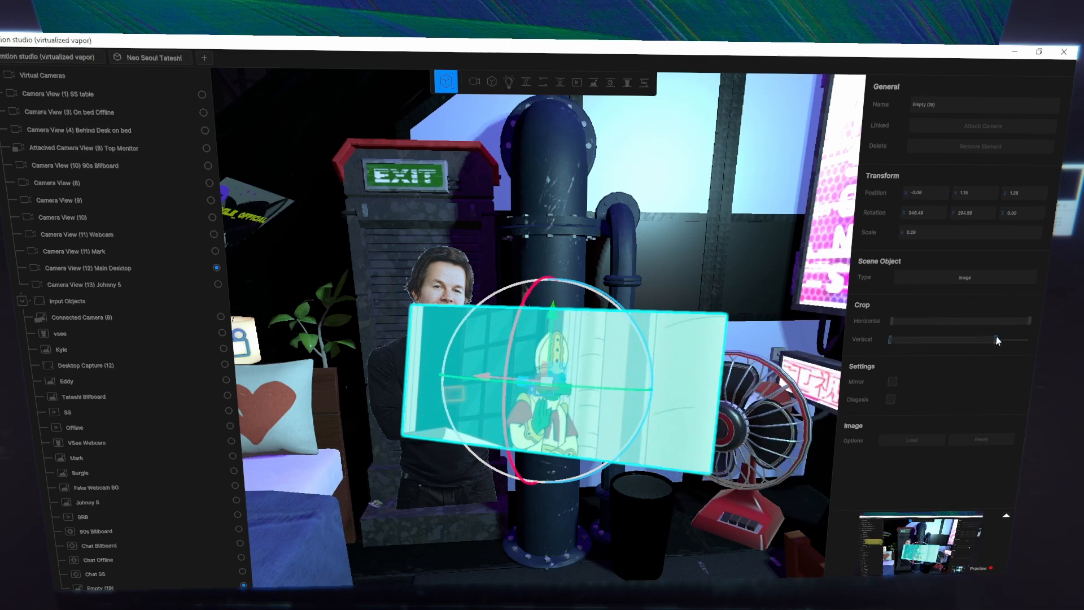
left_click_drag(997, 341, 1035, 342)
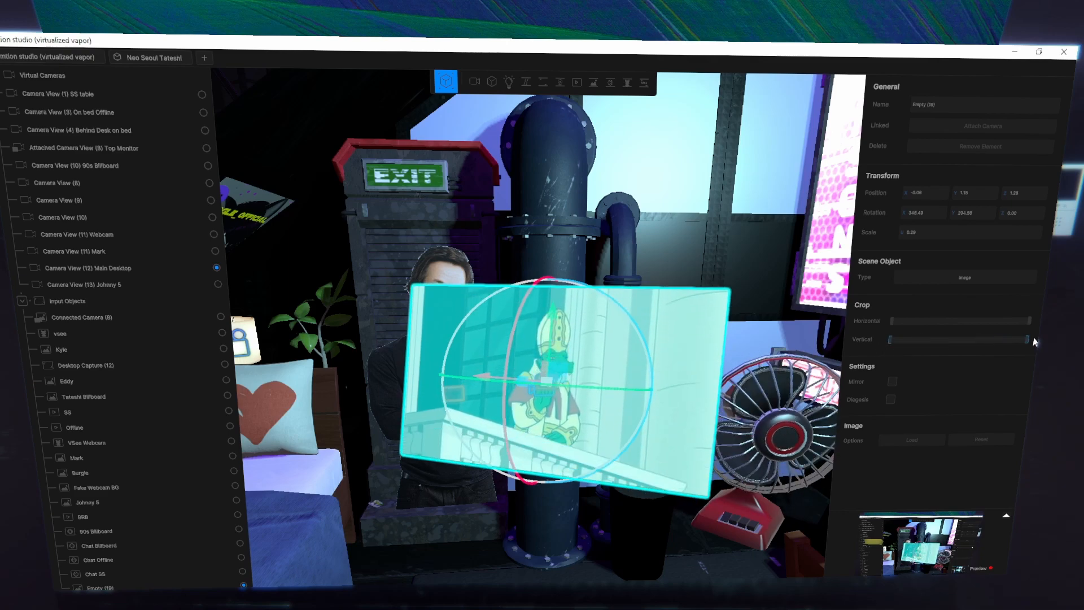
- Mirror the image object and enable its Diegesis setting, viewing it through the Main Desktop camera
left_click(892, 382)
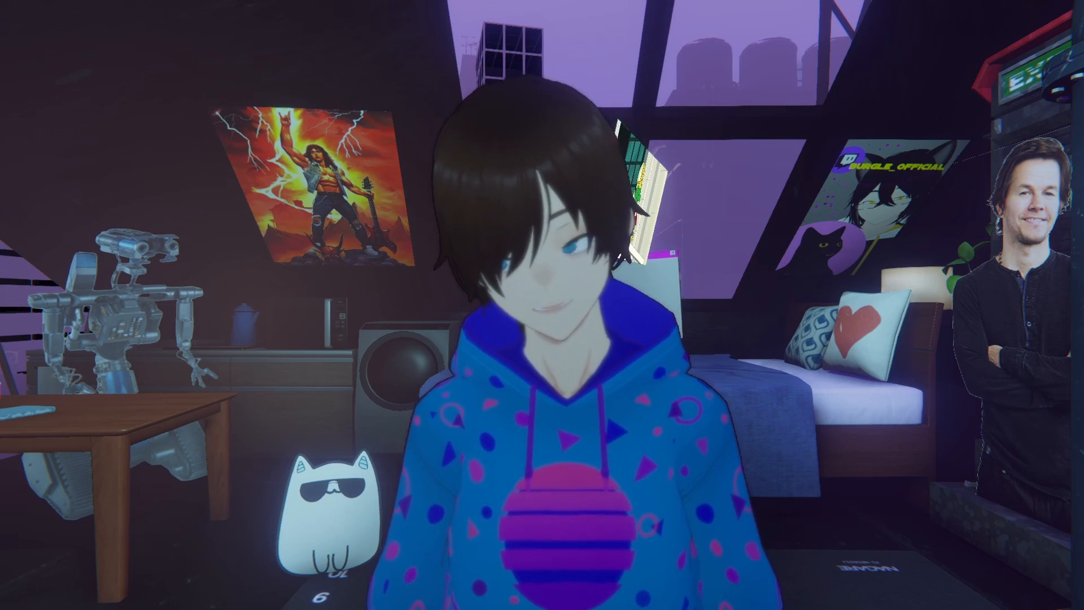
key("ctrl+F9")
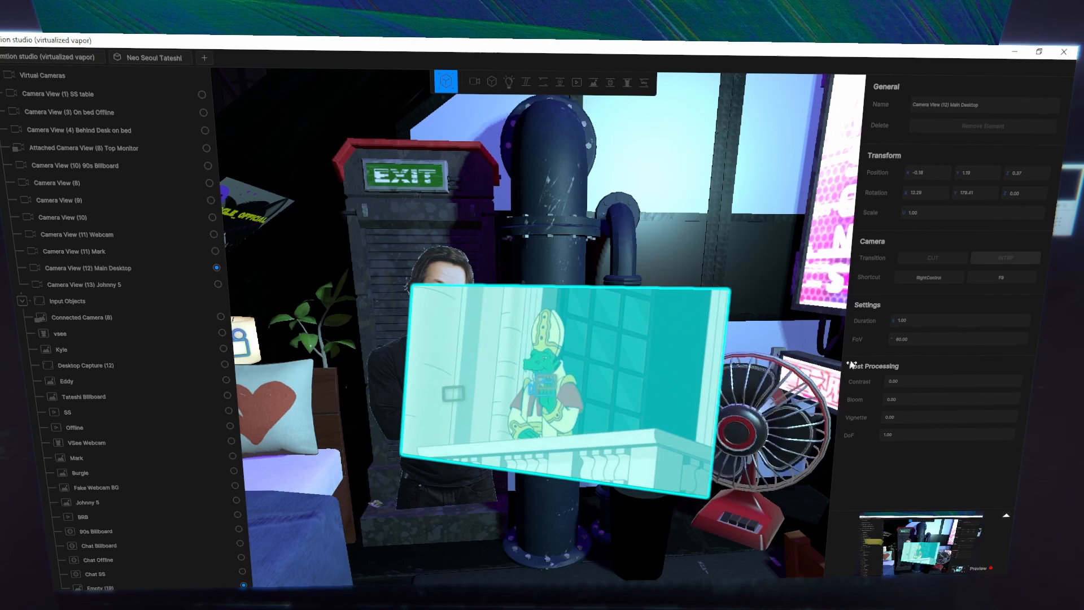
left_click(602, 316)
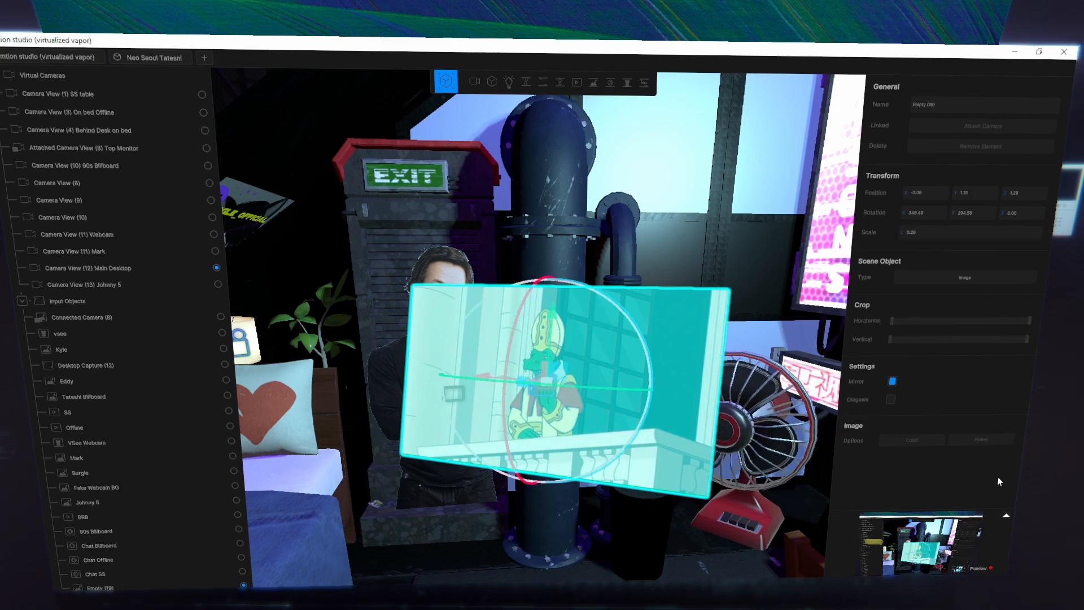
left_click(891, 400)
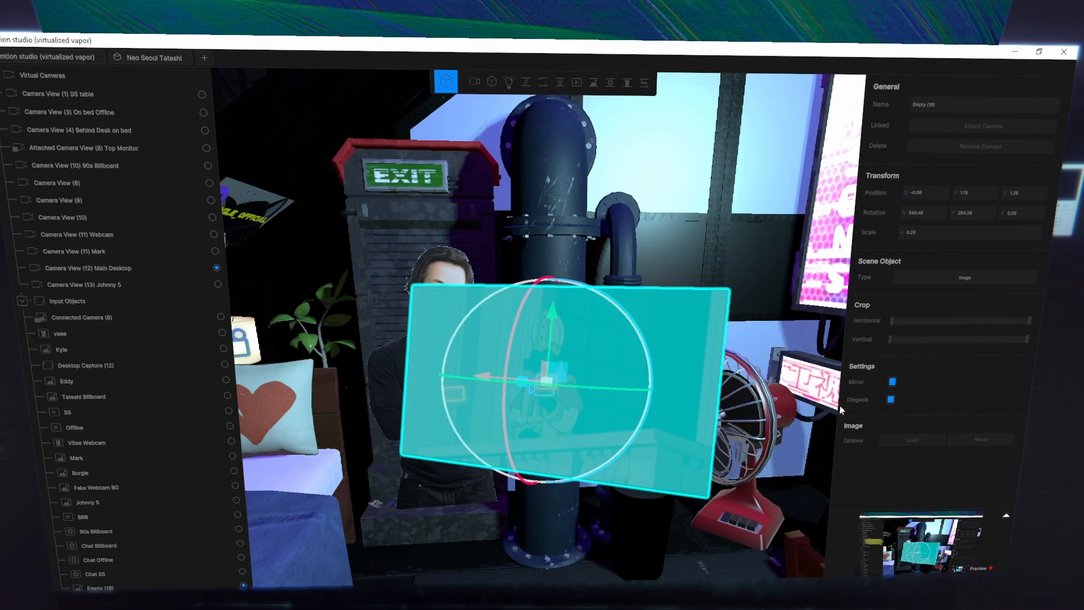
left_click(891, 400)
left_click(890, 399)
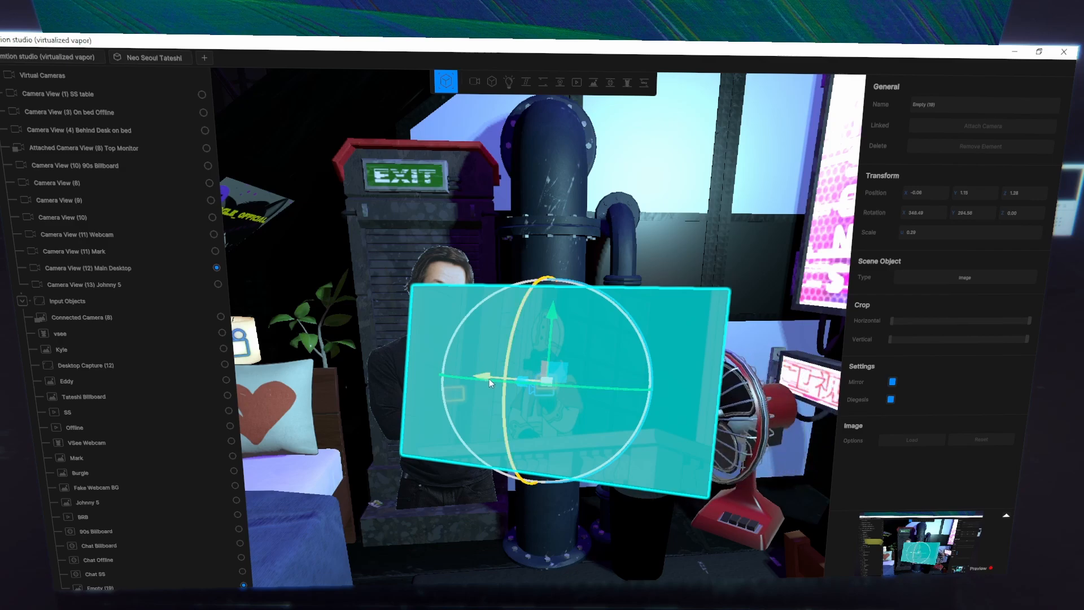
- Reposition the mirrored image object in front of the cardboard cutout and disable its Diegesis setting
left_click_drag(489, 378, 677, 394)
key("d")
right_click_drag(716, 401, 475, 344)
key("s")
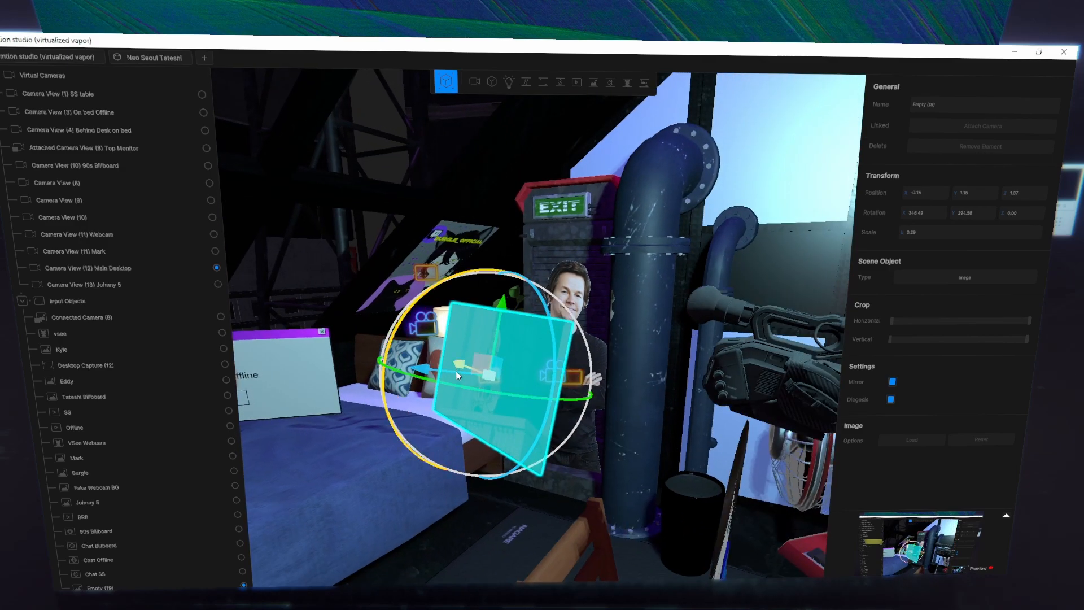
left_click_drag(456, 371, 444, 420)
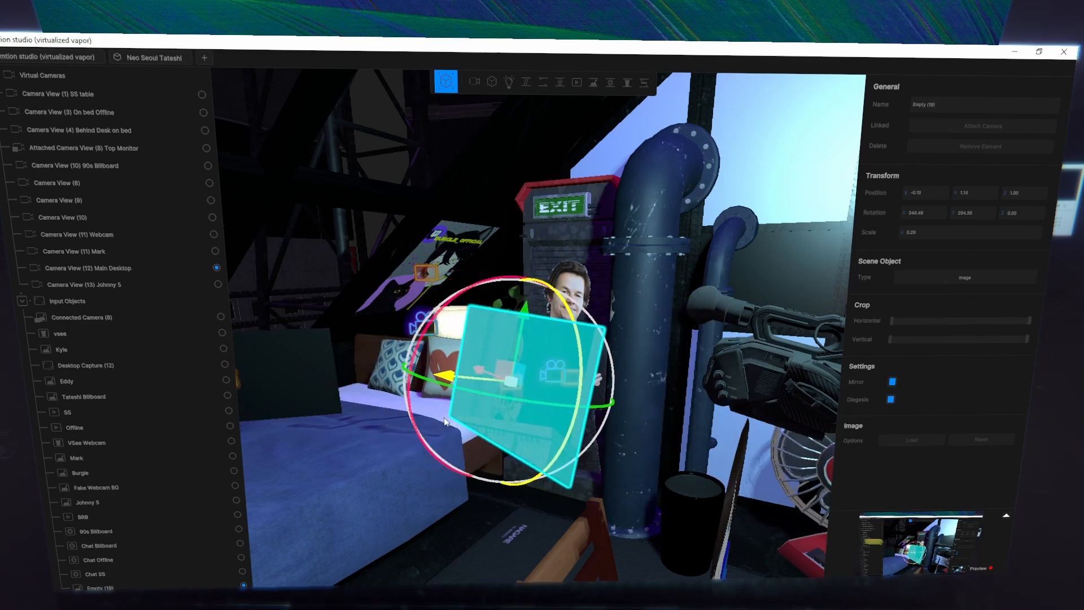
left_click(891, 400)
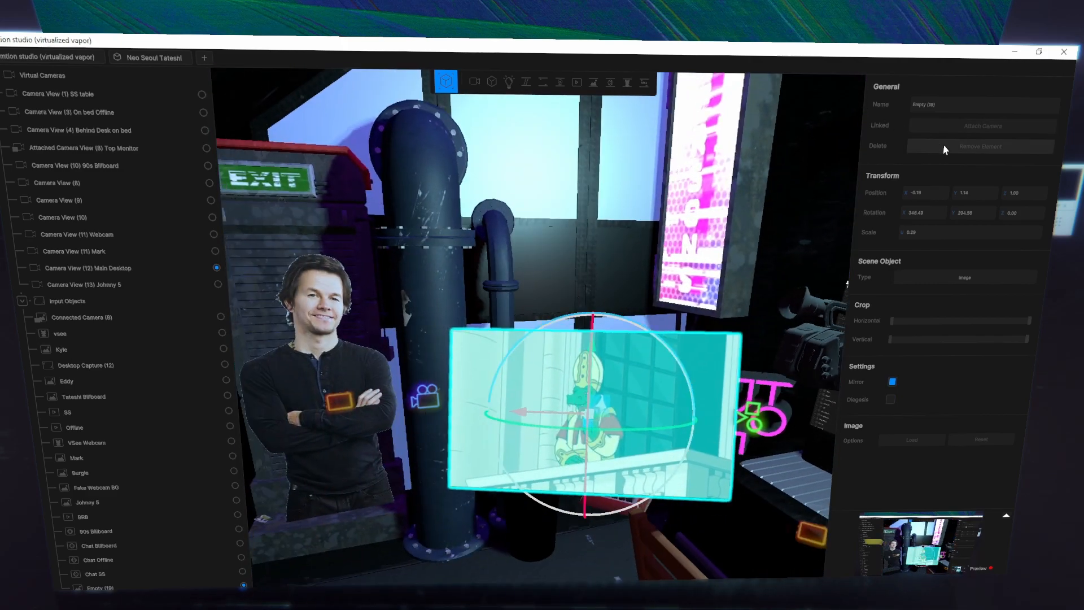
- Set the scene object type to Website and replace it with VTube Feed
left_click(949, 278)
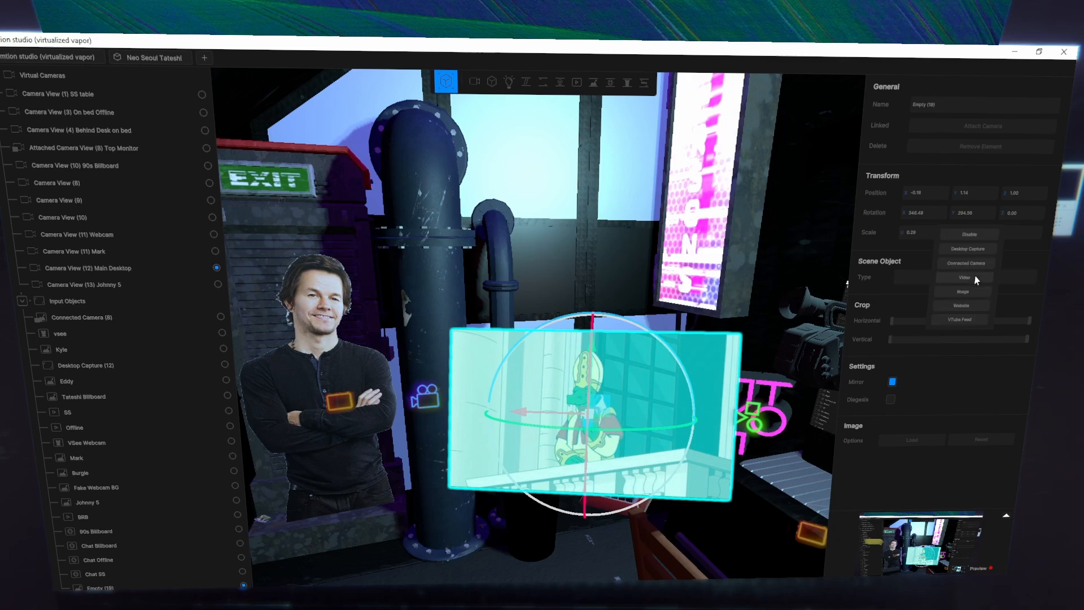
left_click(965, 306)
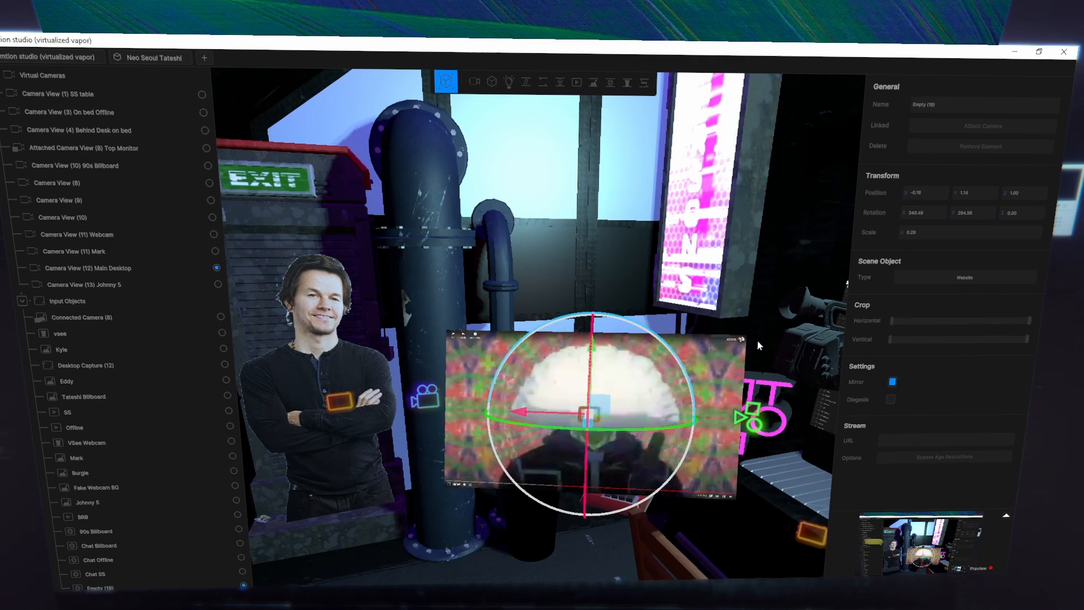
right_click_drag(739, 316, 842, 335)
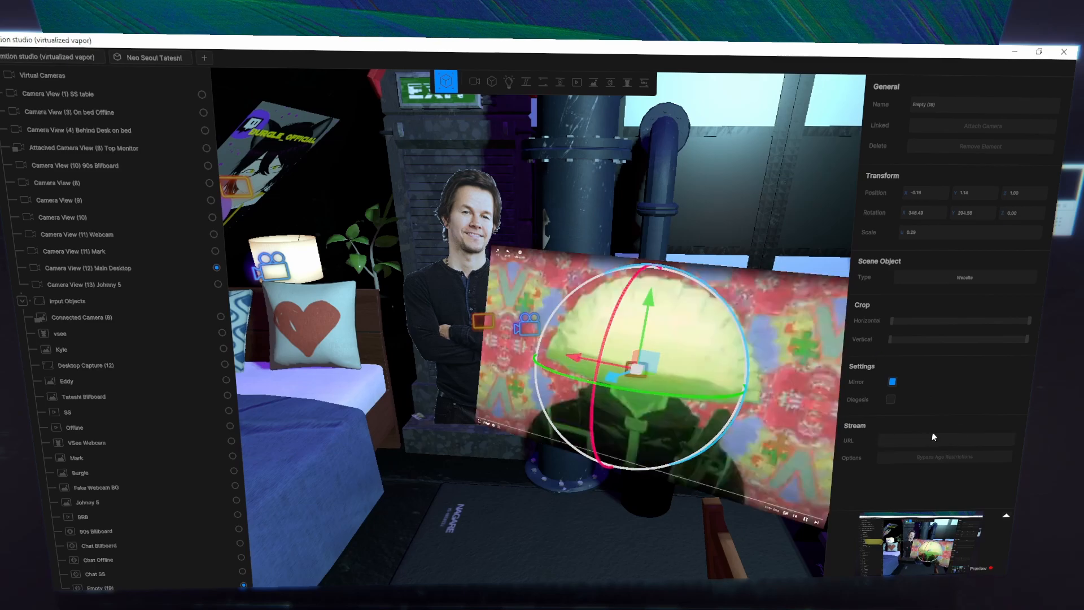
right_click_drag(705, 237, 543, 338)
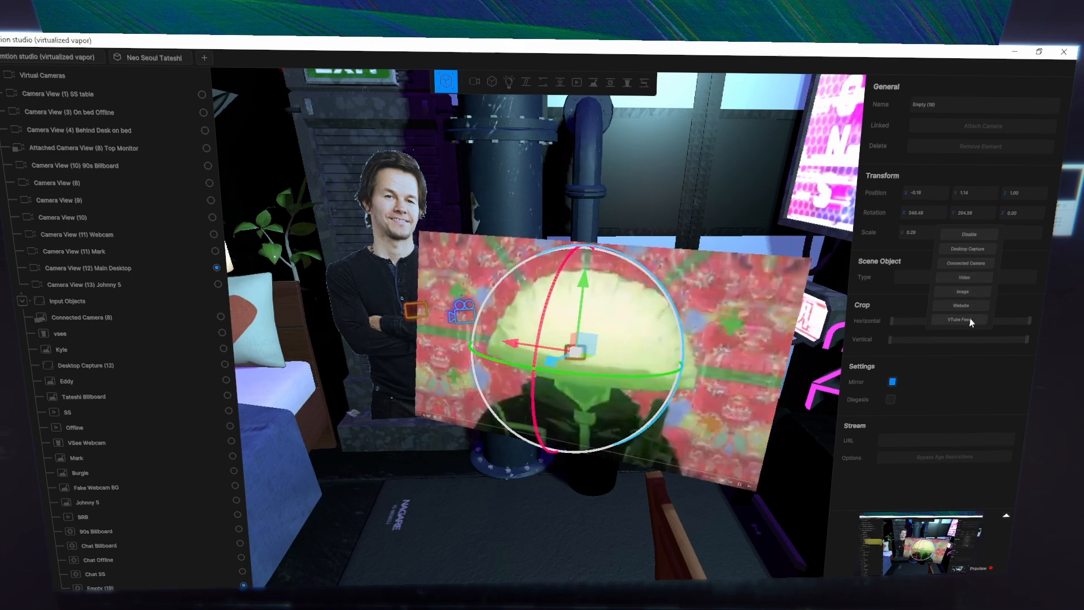
left_click(967, 319)
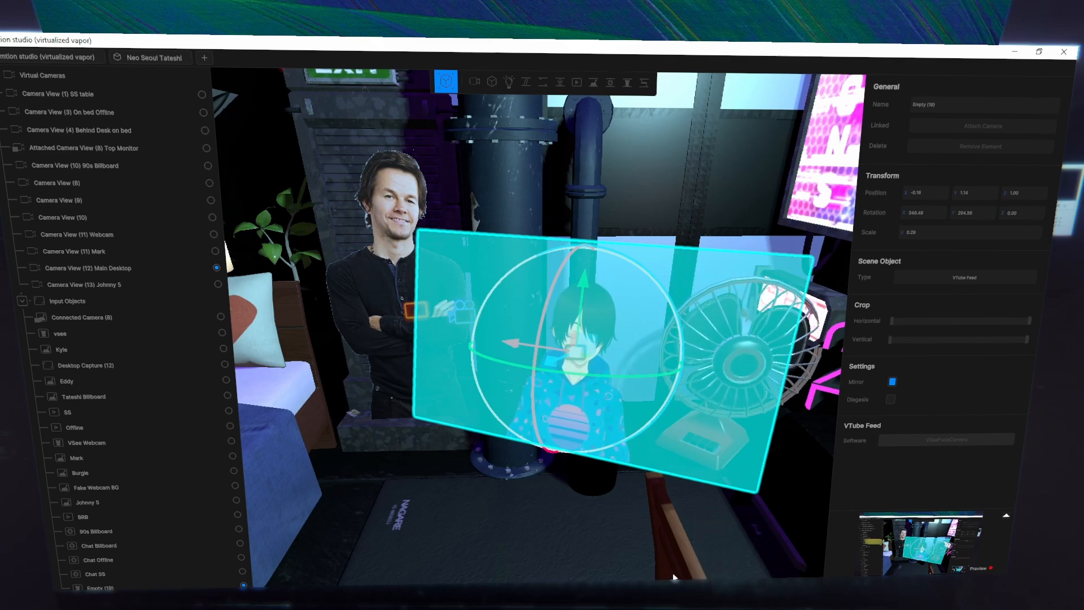
- Switch to VSeeFace, examine the virtual camera options in its general settings, and return to mtion studio
left_click(598, 599)
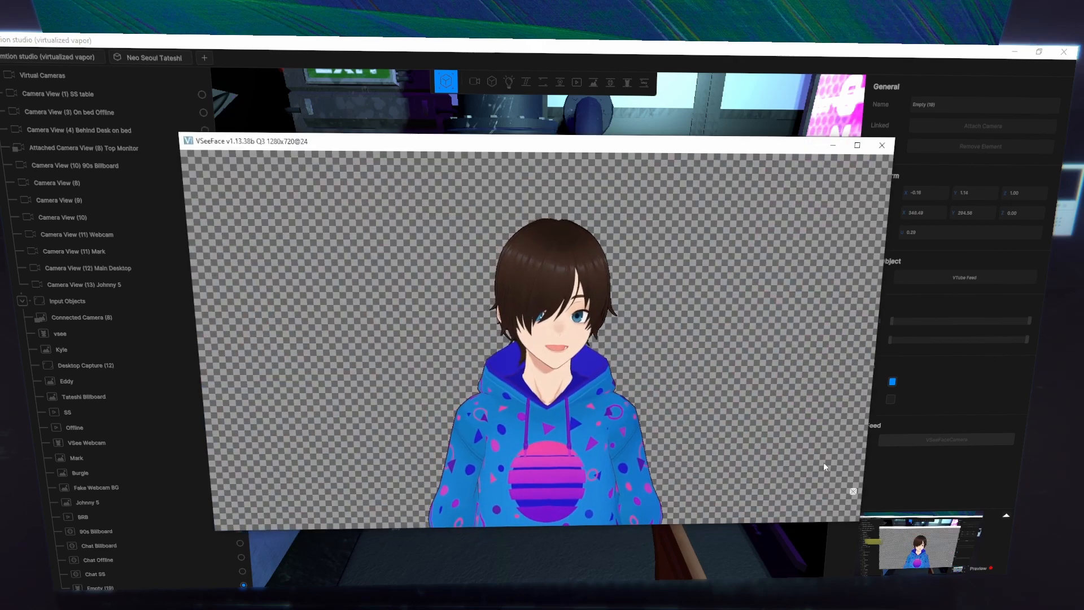
left_click(852, 492)
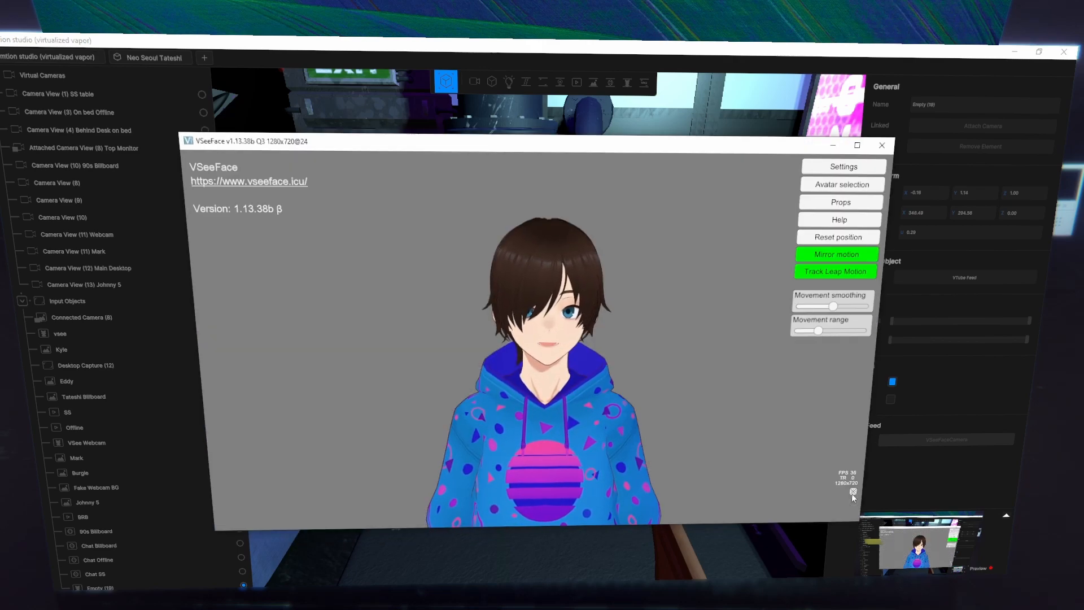
left_click(842, 169)
left_click(787, 167)
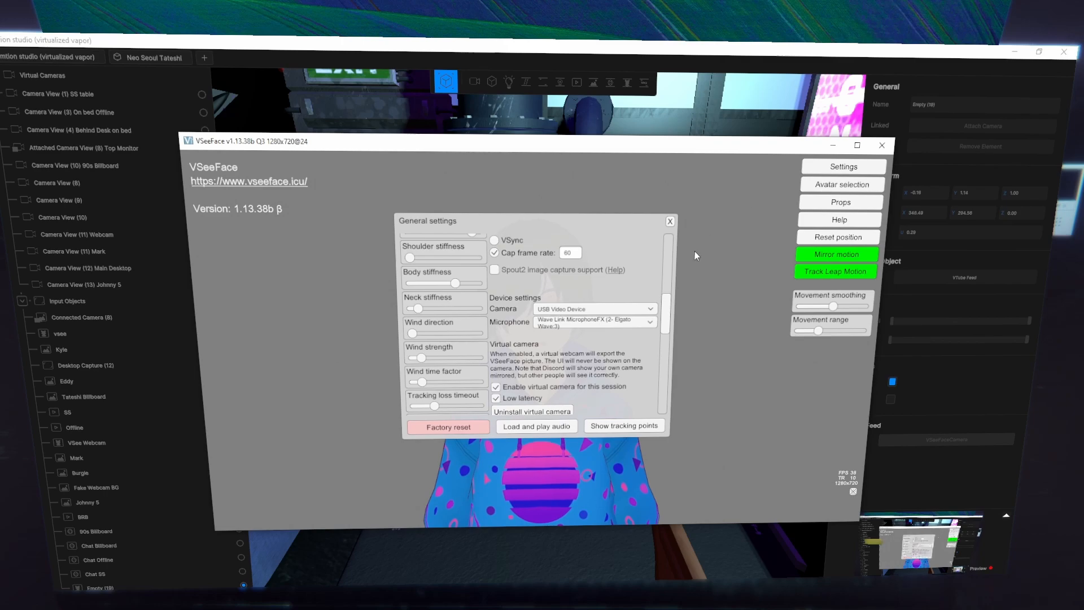
left_click_drag(674, 303, 678, 201)
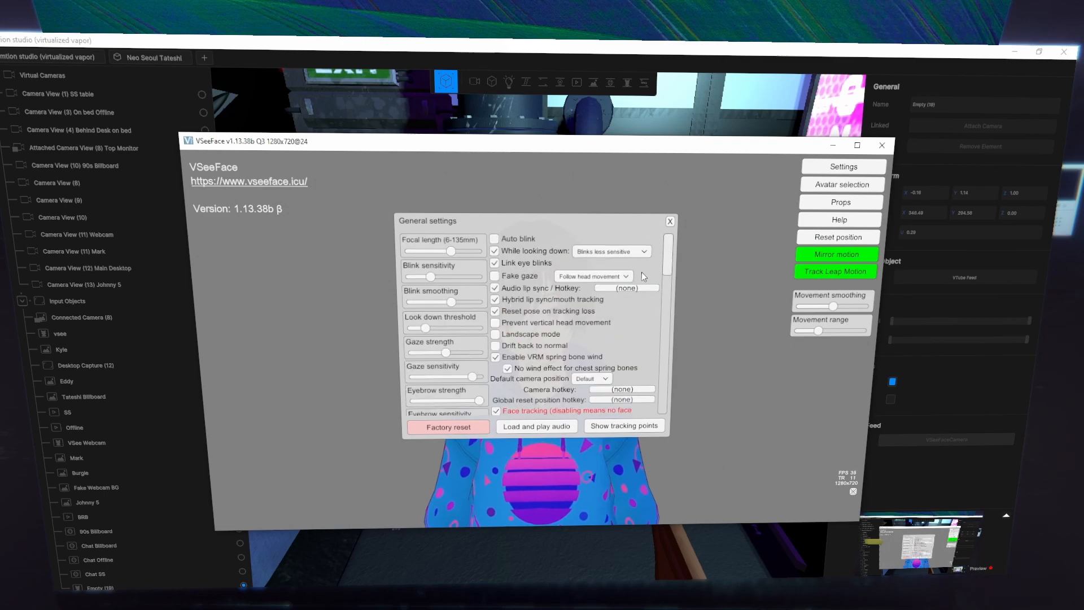
scroll(641, 383, "down", 10)
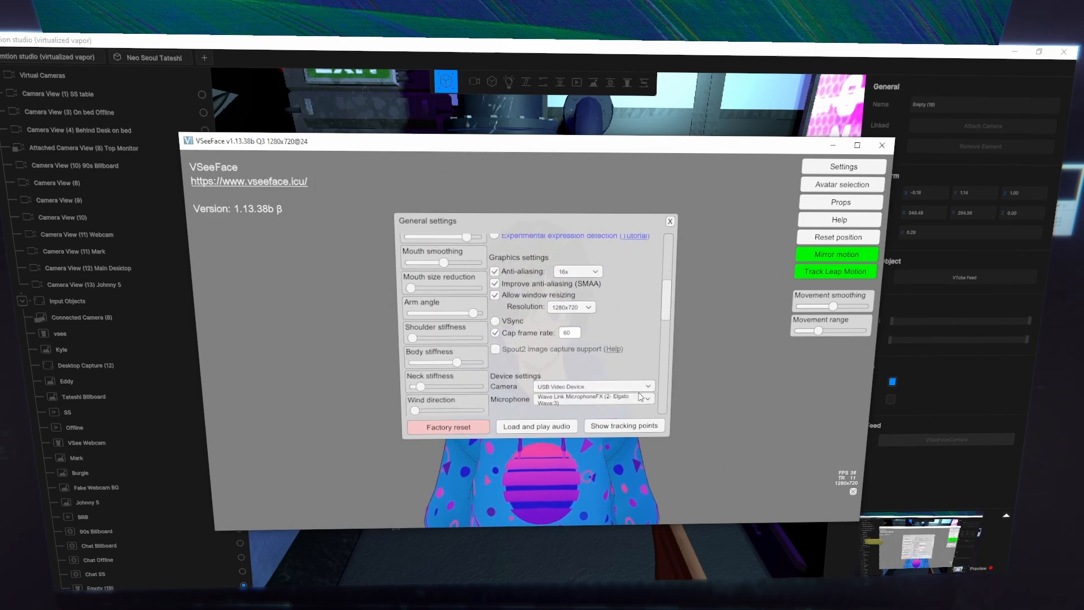
scroll(642, 397, "down", 5)
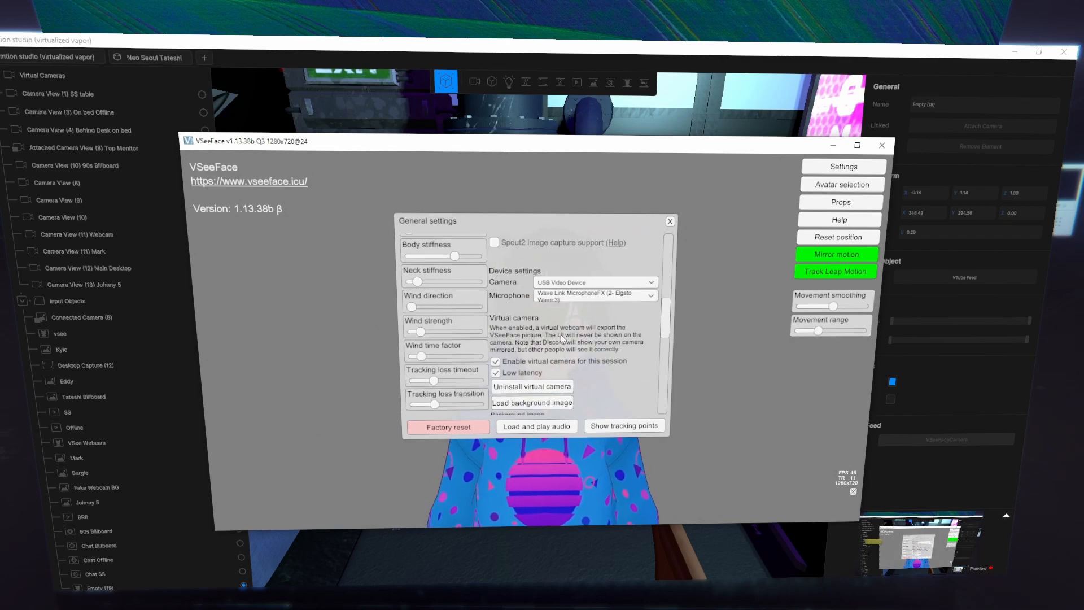
scroll(561, 335, "down", 1)
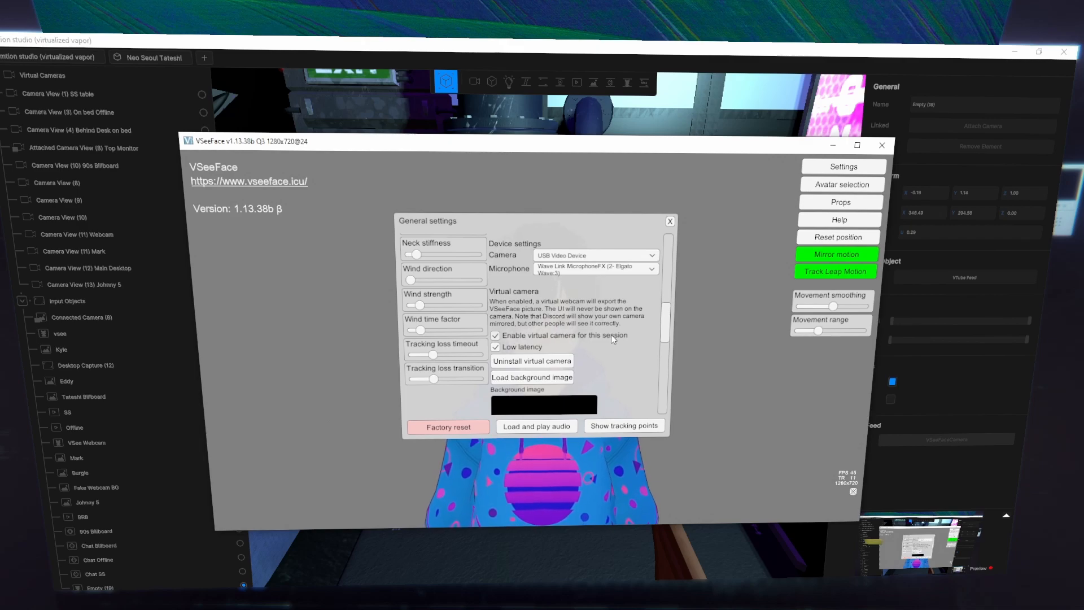
scroll(610, 335, "down", 1)
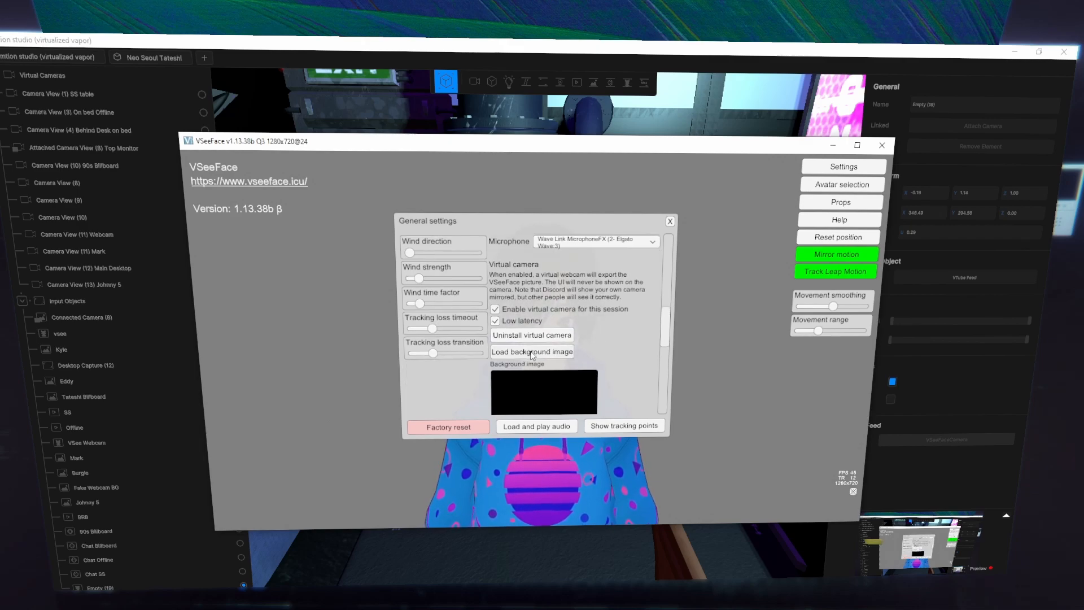
left_click(670, 222)
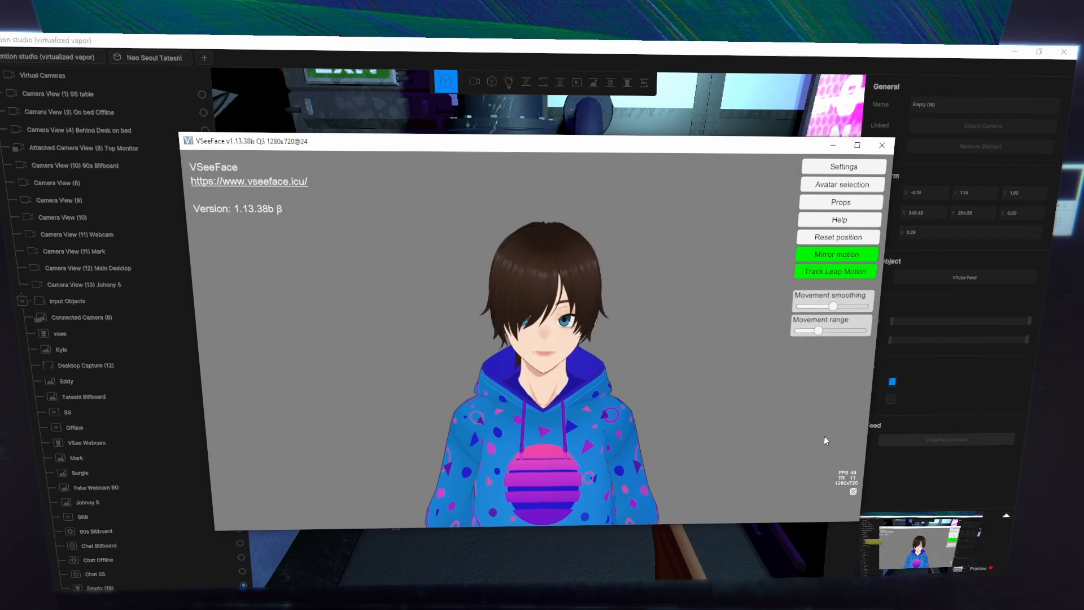
left_click(853, 492)
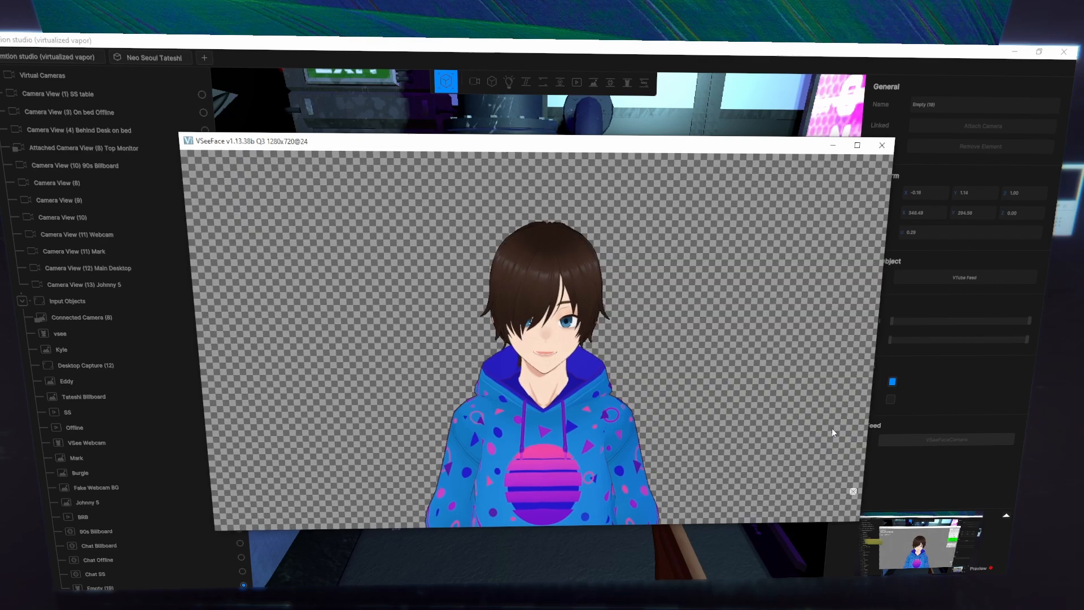
left_click(833, 148)
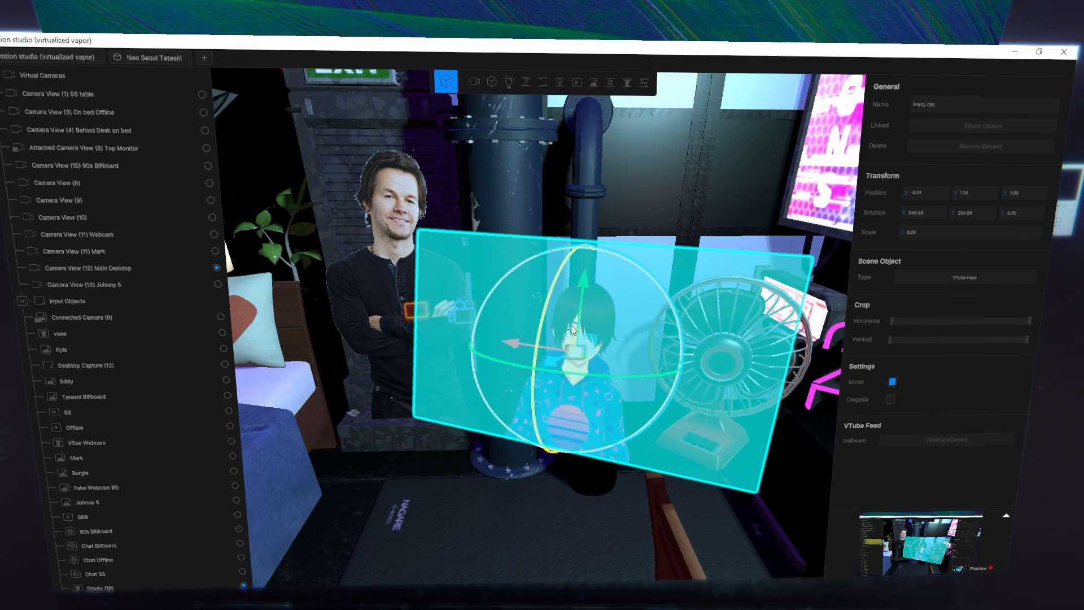
- Remove the VTube Feed object from the room, and switch to the Main Desktop camera and back to the avatar view
left_click(936, 144)
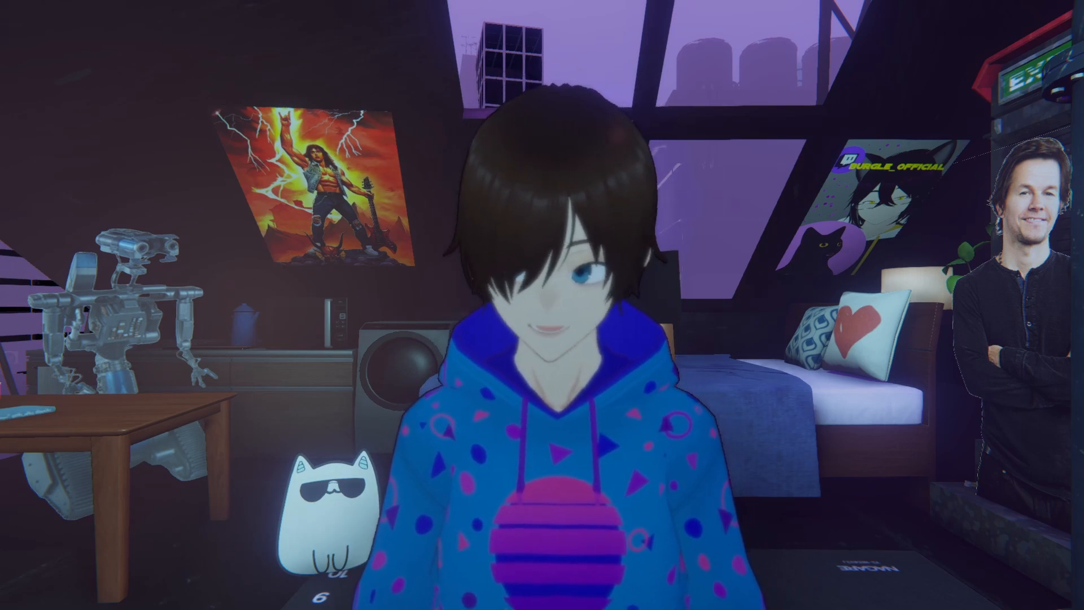
key("ctrl+F9")
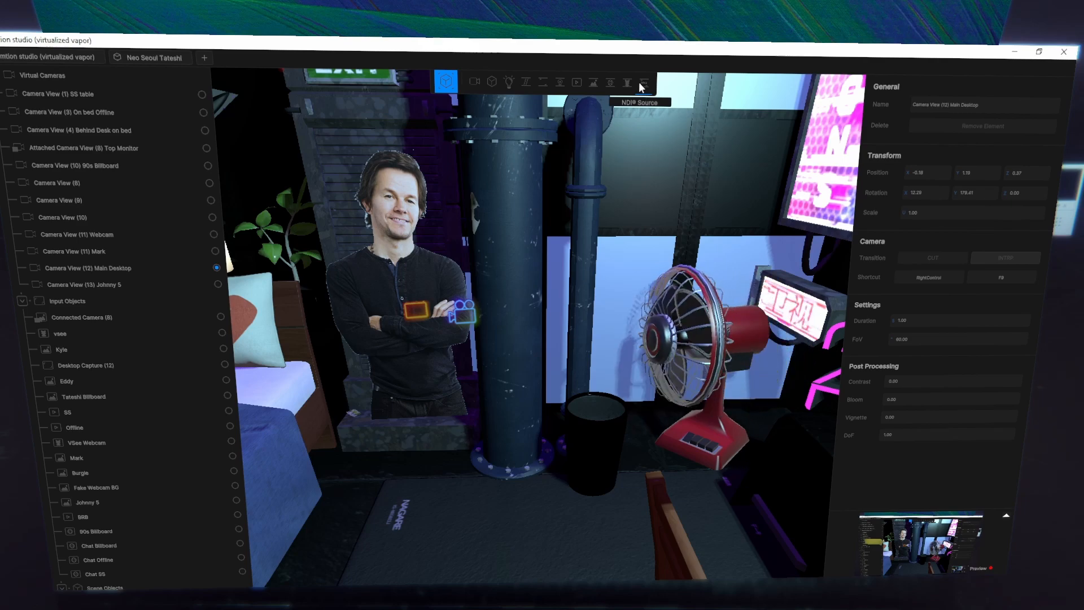
key("ctrl+F1")
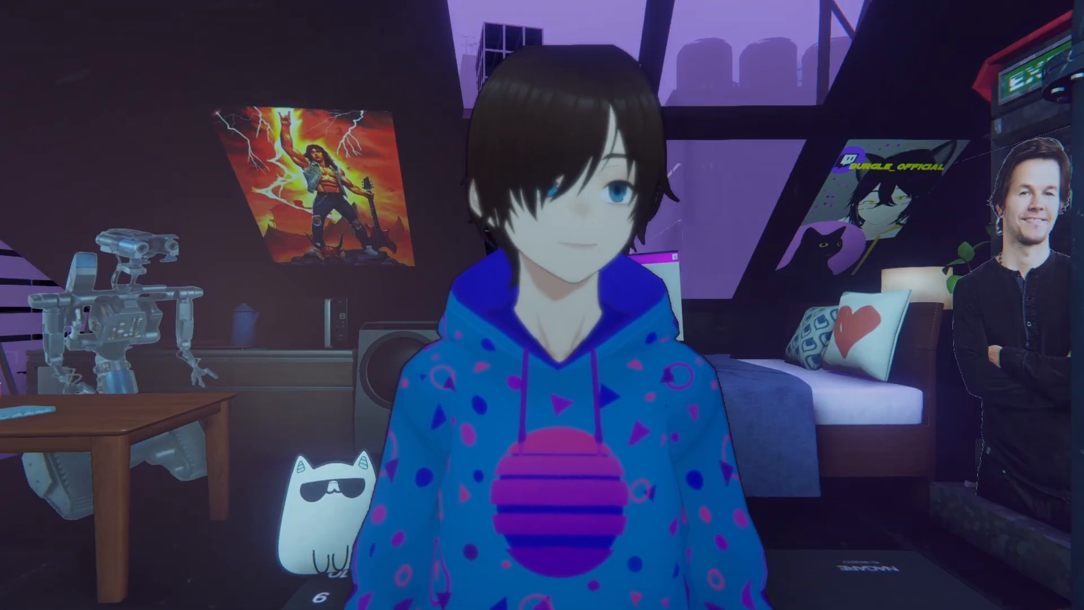